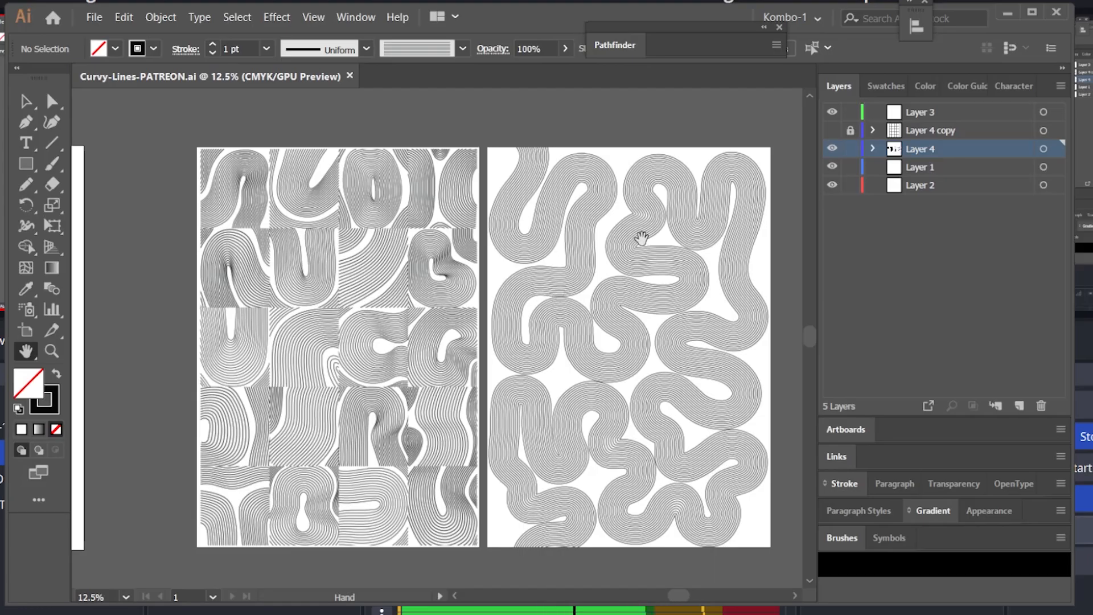
Step: Examine the curvy line pattern artworks on both artboards up close
key(z)
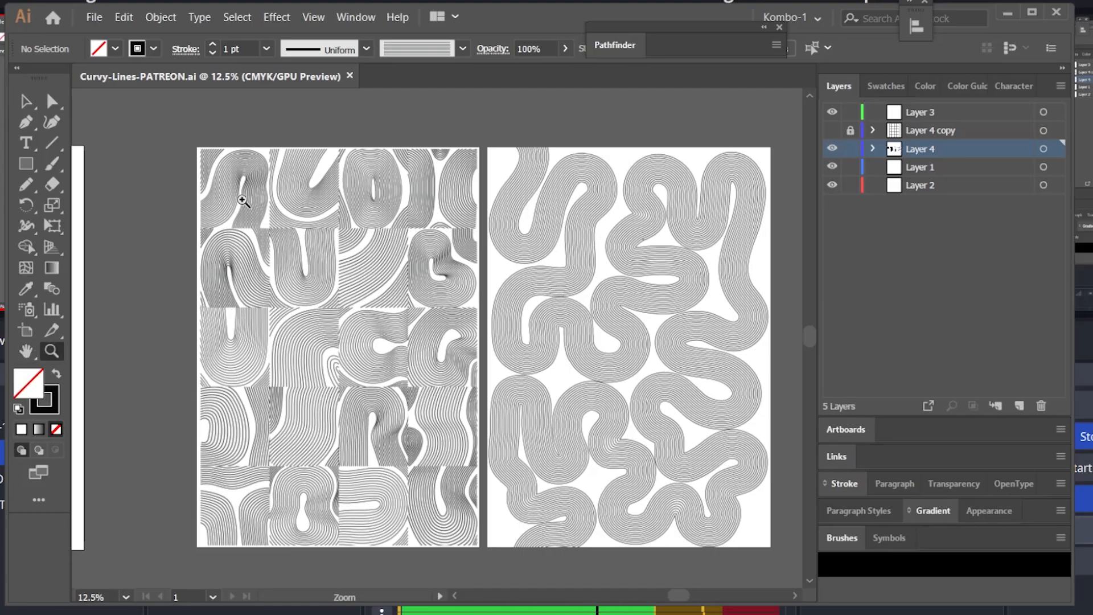
click(234, 199)
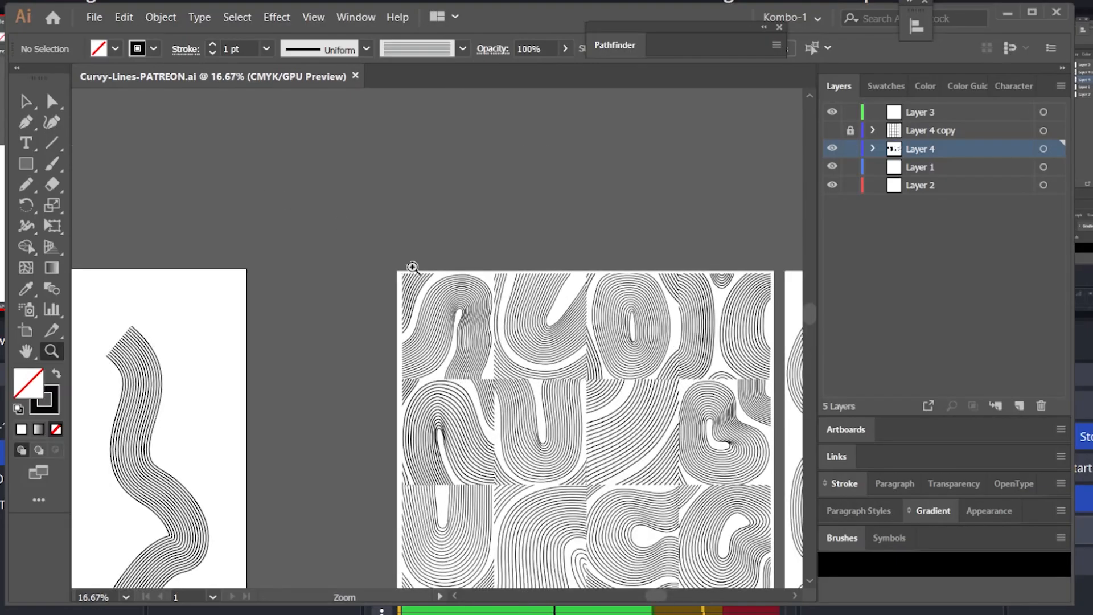
drag(342, 223, 663, 444)
key(space)
drag(635, 359, 728, 263)
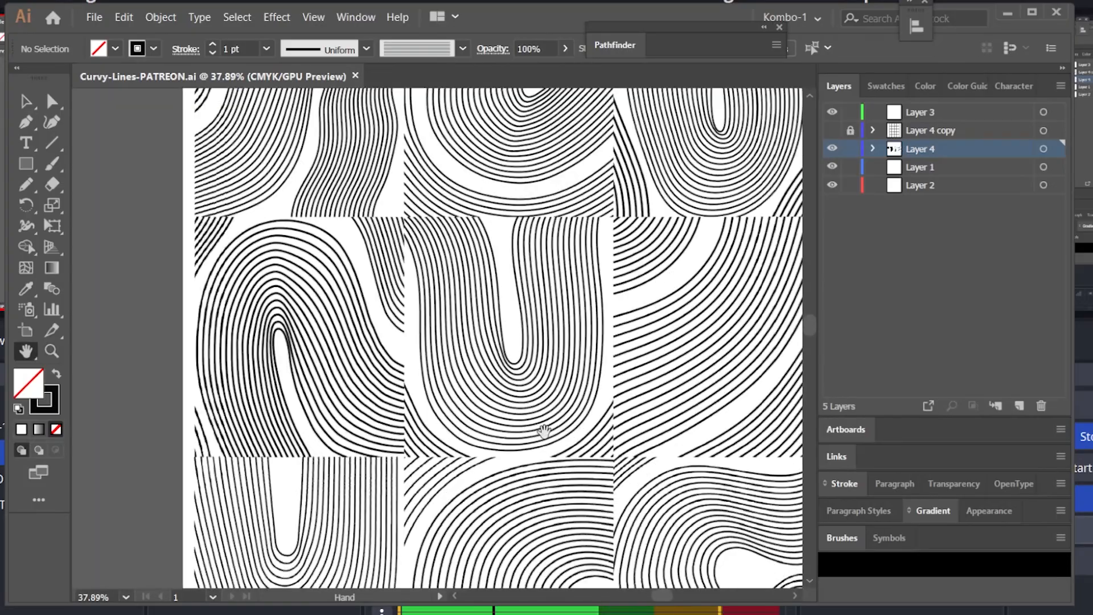
drag(520, 437, 552, 355)
drag(572, 418, 616, 361)
drag(688, 184, 645, 315)
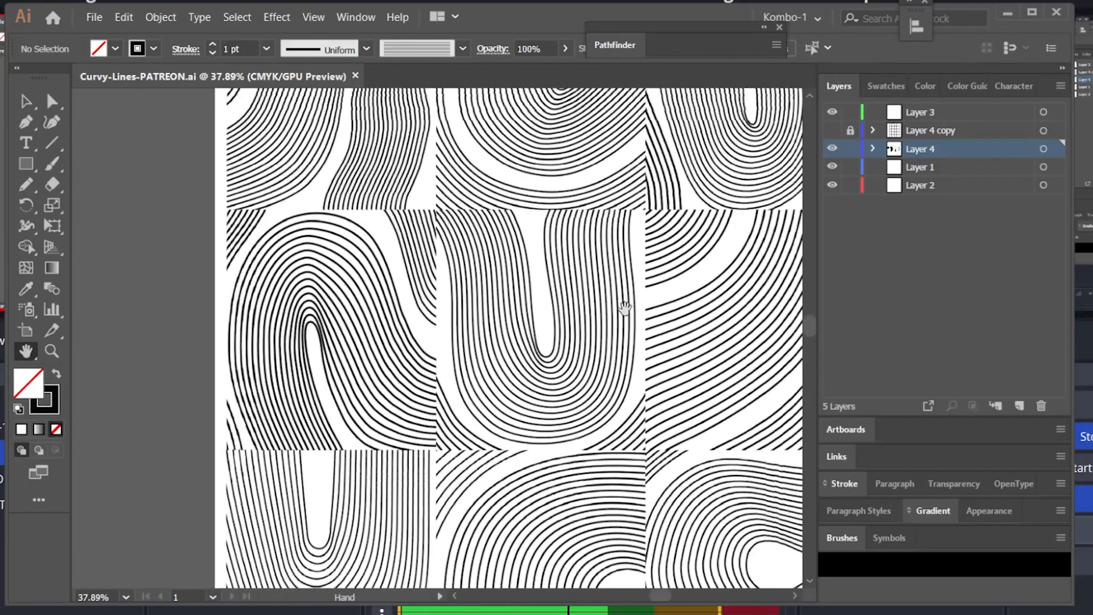
drag(636, 205, 519, 430)
drag(797, 543, 502, 339)
drag(643, 424, 384, 364)
drag(791, 256, 621, 332)
key(ctrl+minus)
key(ctrl+minus)
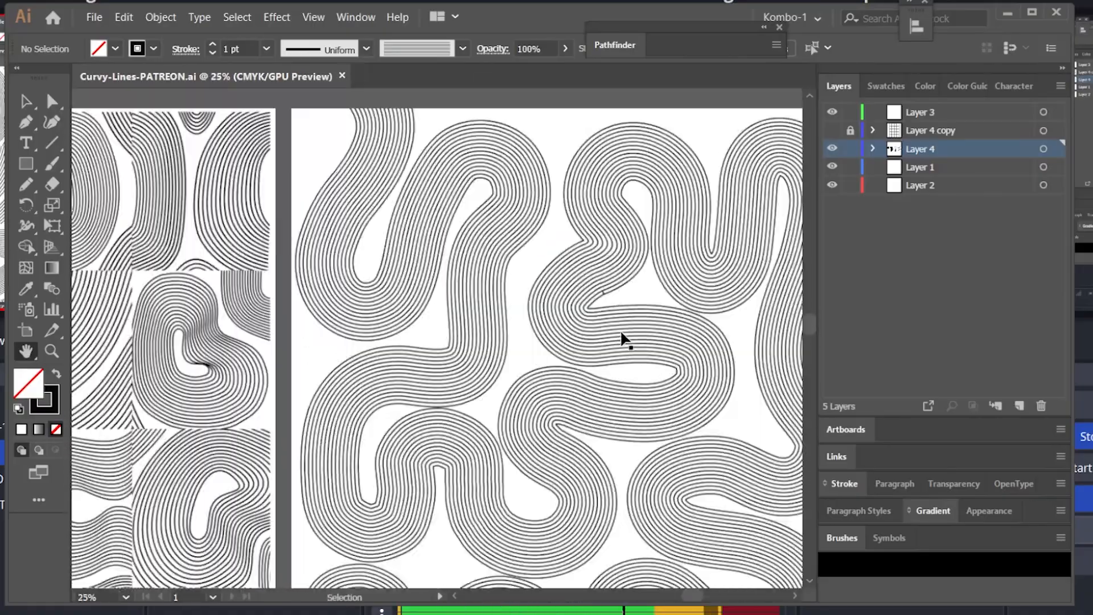
key(ctrl+minus)
key(ctrl+minus)
key(ctrl+minus)
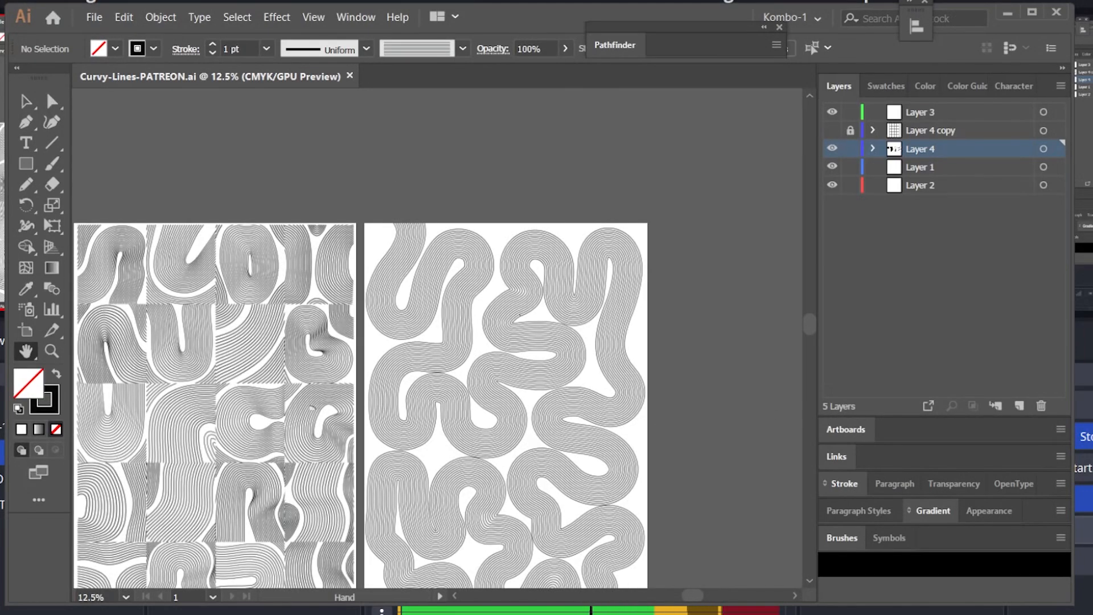
Step: Duplicate the blended curvy line shape and place the copy below the original
drag(308, 404, 506, 306)
drag(409, 391, 471, 349)
drag(640, 353, 528, 340)
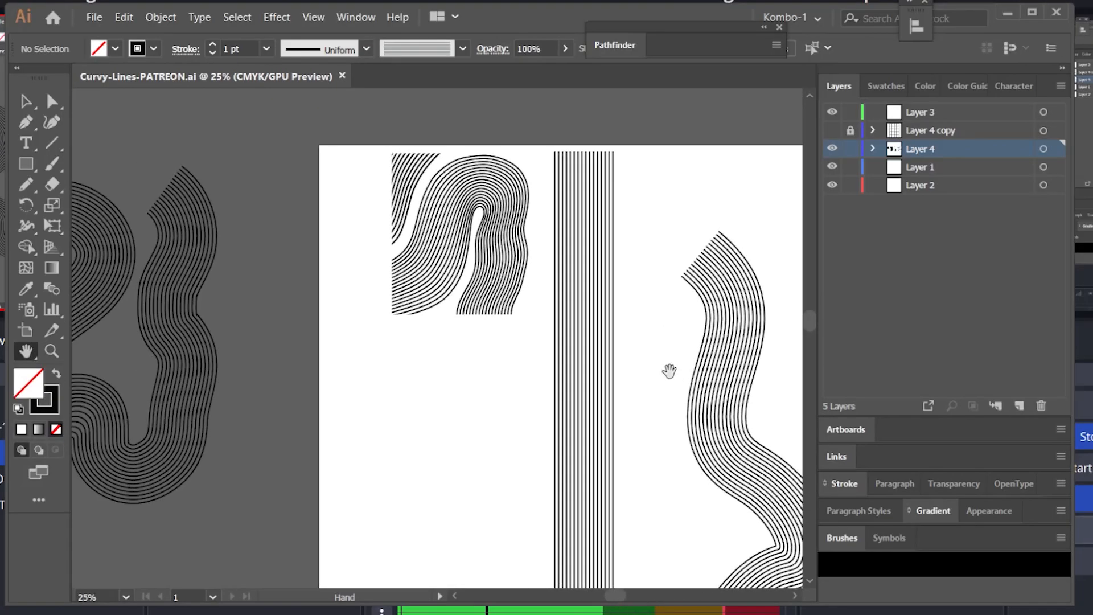
drag(668, 371, 624, 292)
key(ctrl+minus)
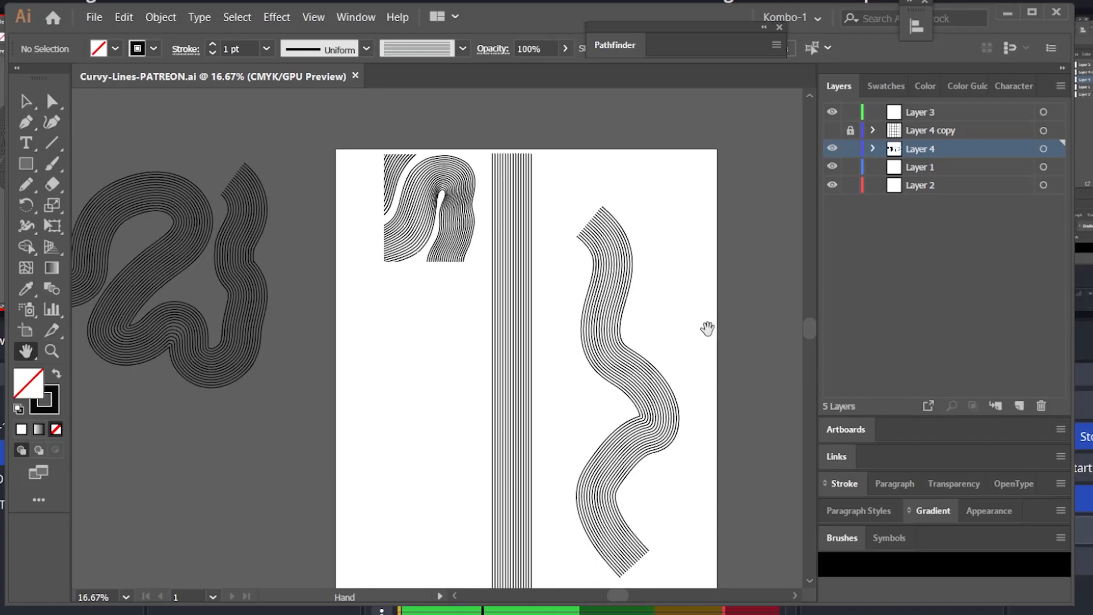
scroll(447, 224, down, 2)
drag(446, 223, 410, 285)
key(v)
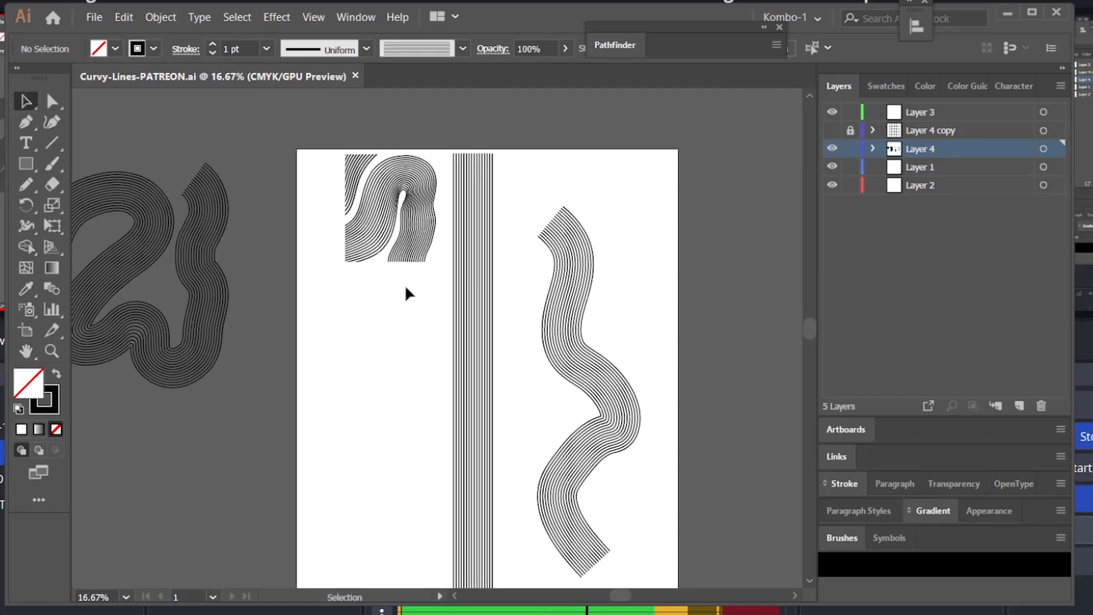
right_click(413, 222)
click(490, 364)
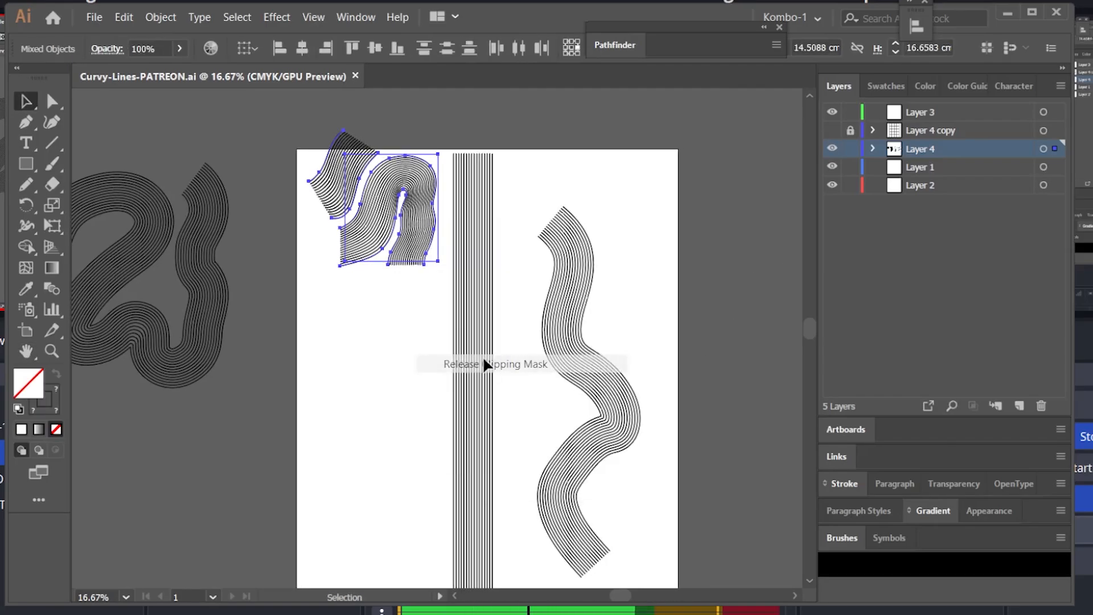
click(390, 344)
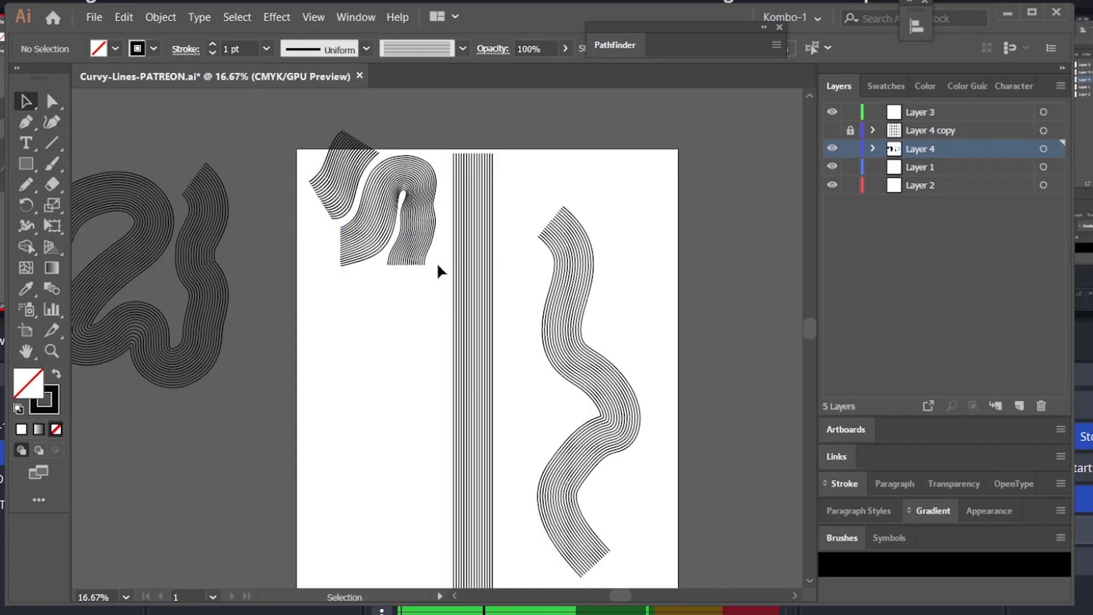
drag(437, 272, 426, 276)
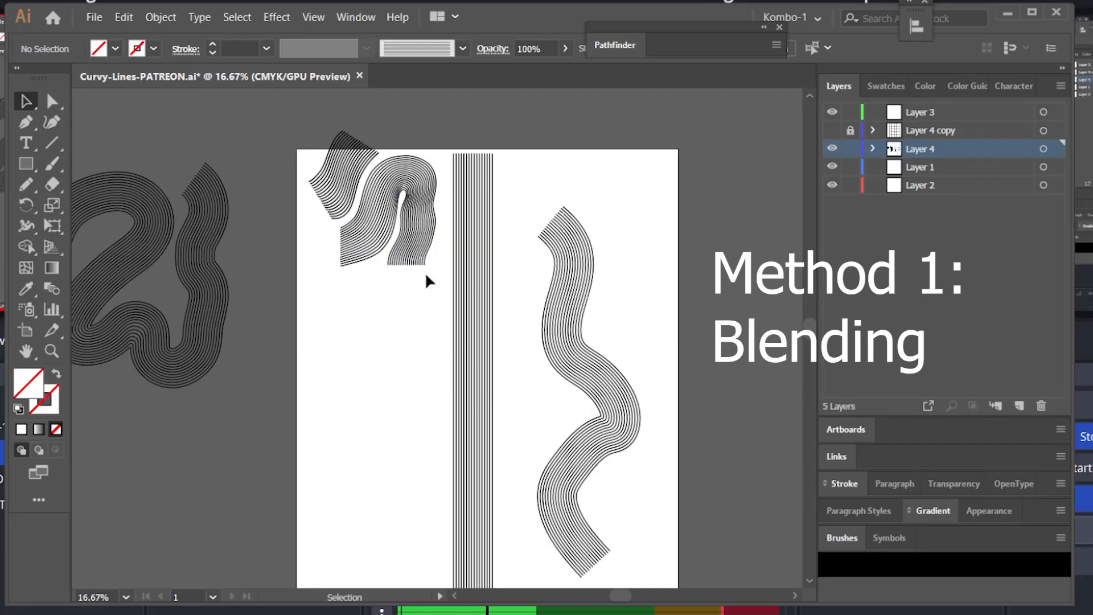
drag(380, 317, 423, 233)
drag(424, 176, 425, 347)
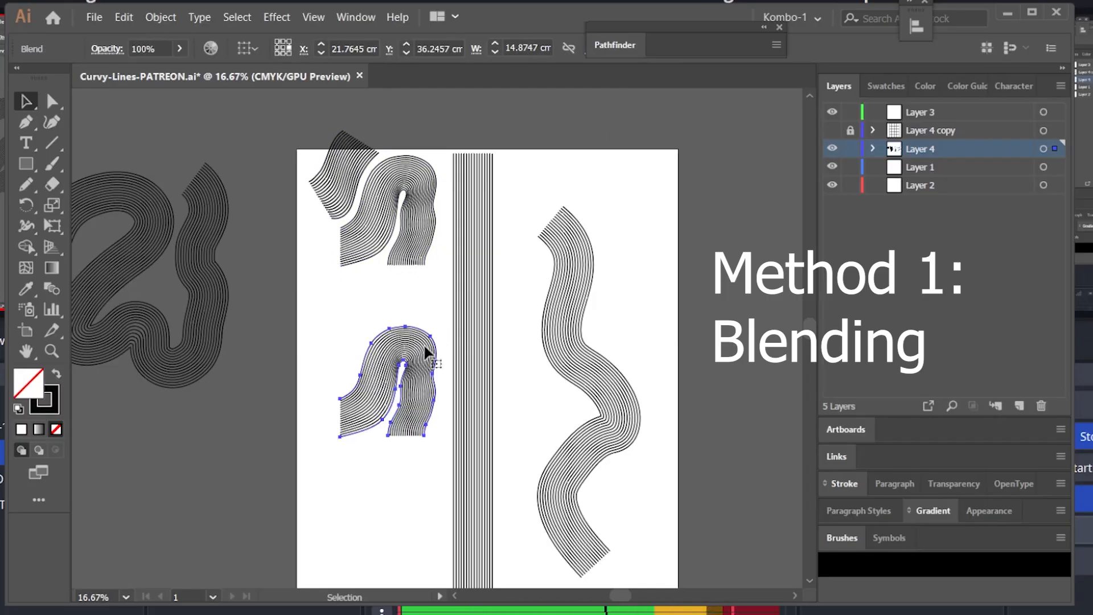
Step: Draw two curved paths with the Pencil tool above the copy and select both
key(n)
drag(300, 336, 359, 275)
mouse_move(332, 355)
mouse_down()
mouse_move(351, 310)
mouse_move(411, 292)
mouse_up()
key(v)
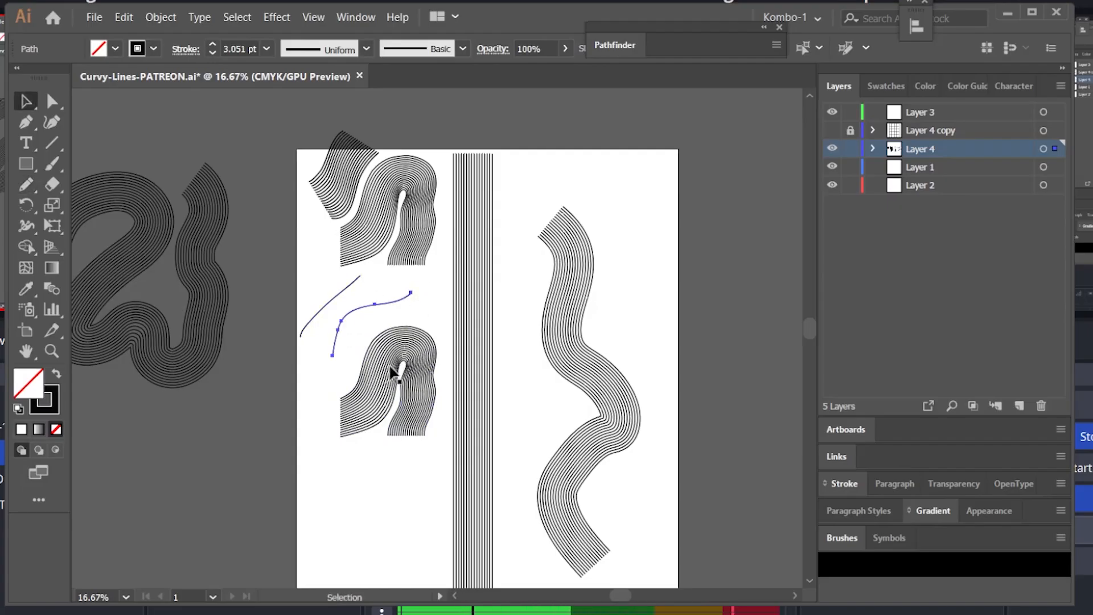
shift+click(328, 303)
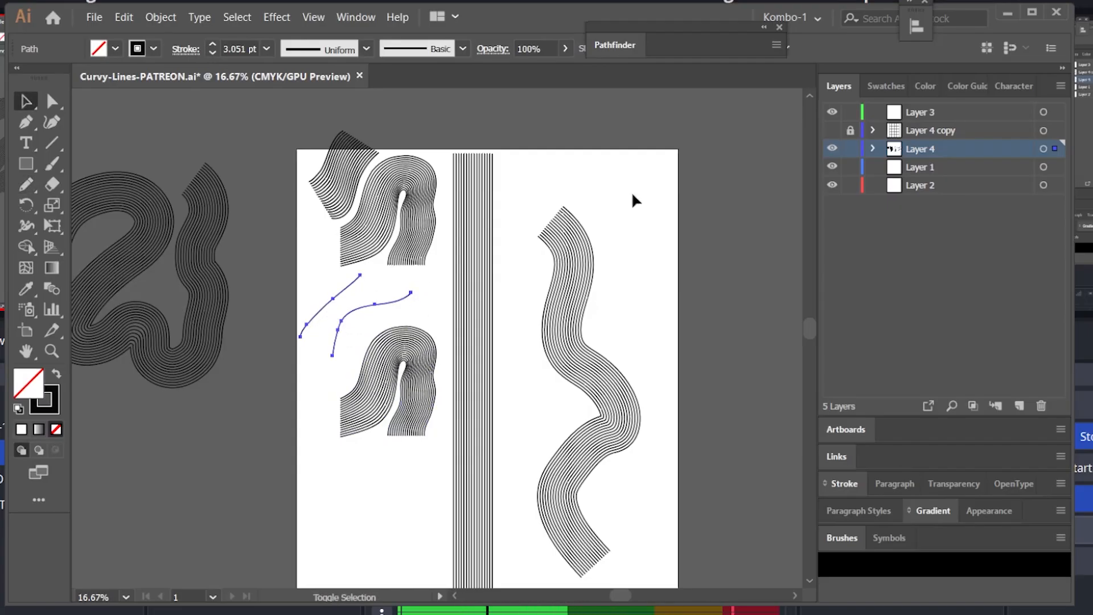
Step: Set the Blend Options spacing to Specified Steps with 8 steps
click(157, 20)
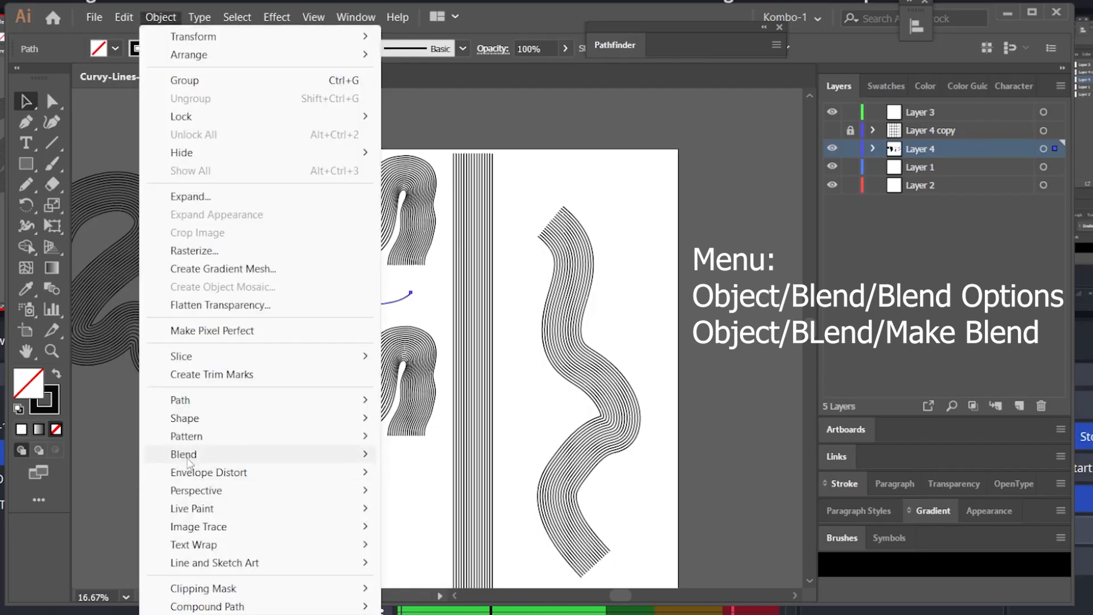
mouse_move(188, 462)
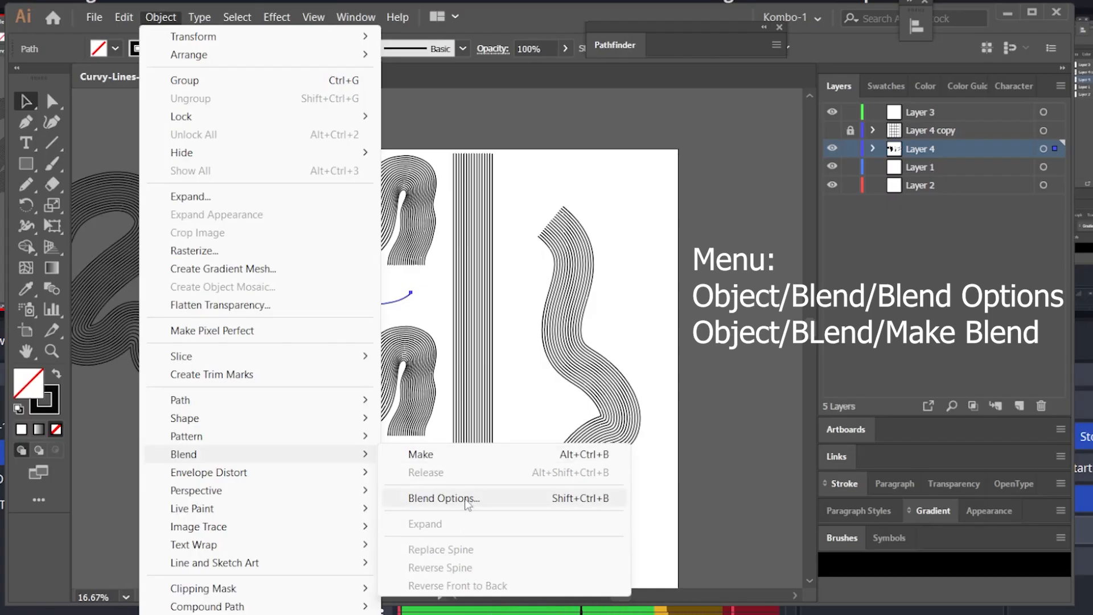
click(443, 499)
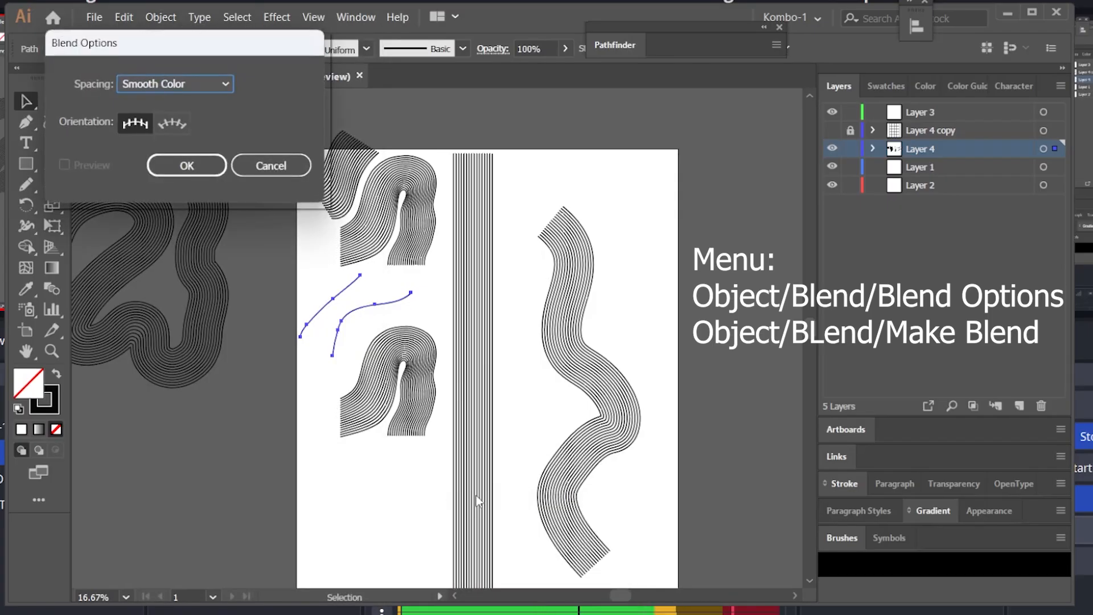
click(224, 84)
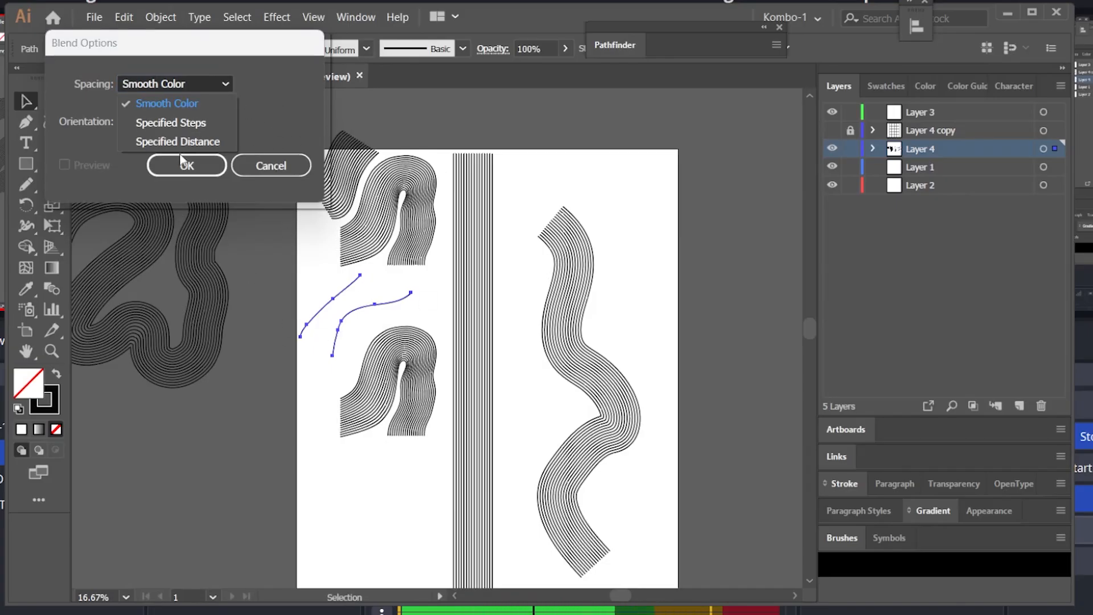
click(171, 123)
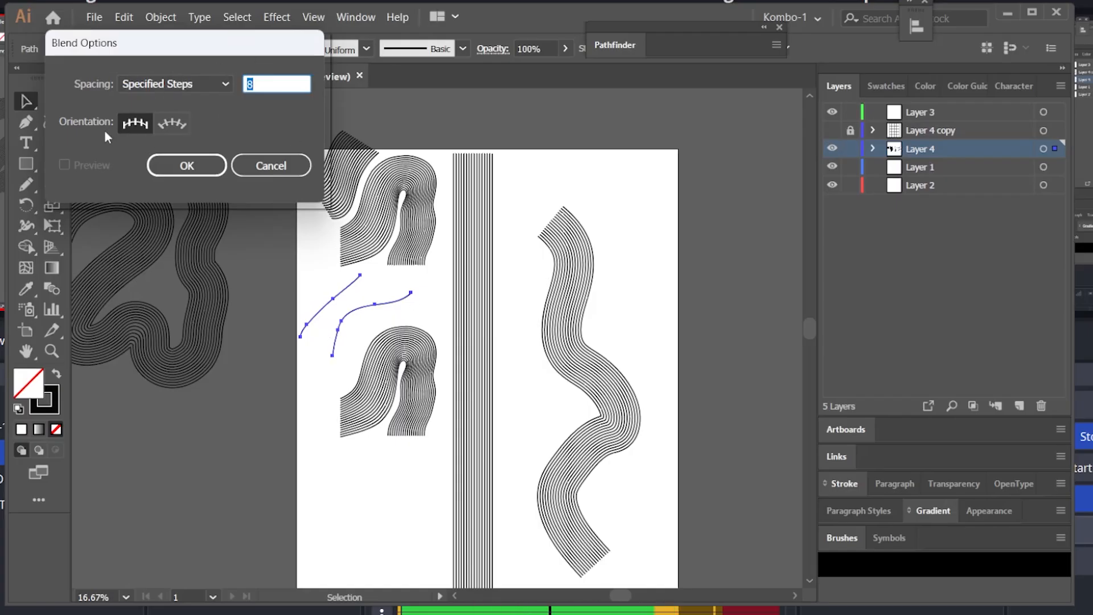
click(188, 165)
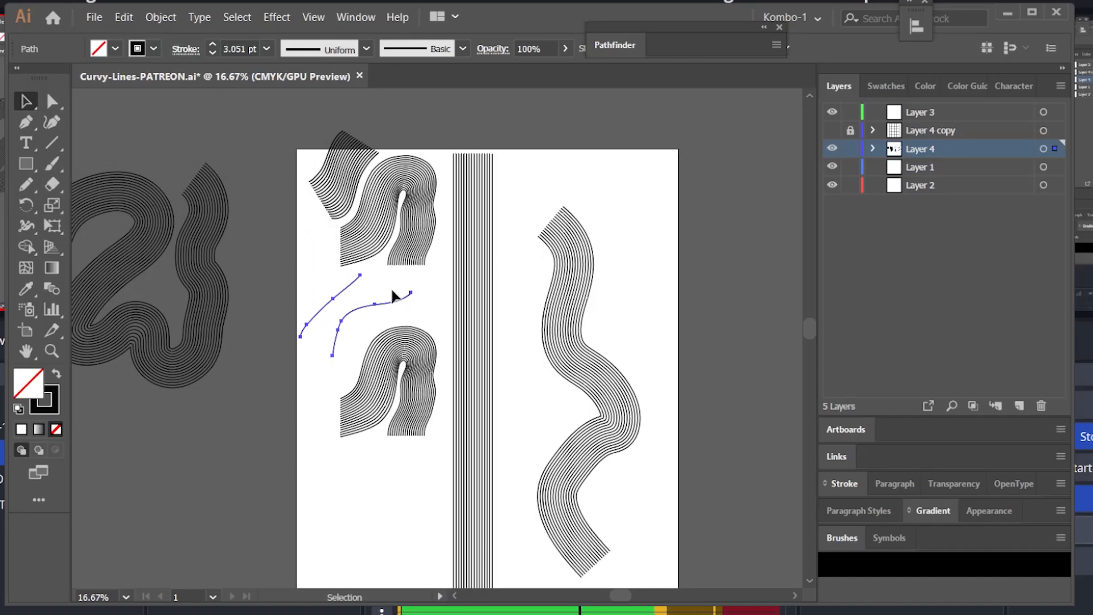
Step: Make a blend between the two pencil paths
click(161, 17)
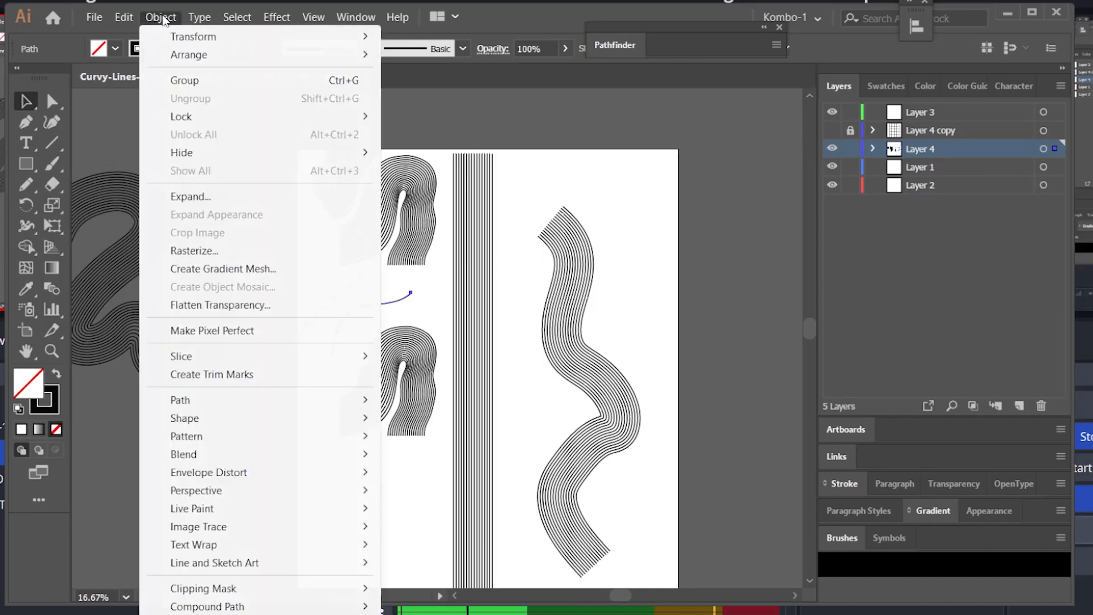
mouse_move(203, 452)
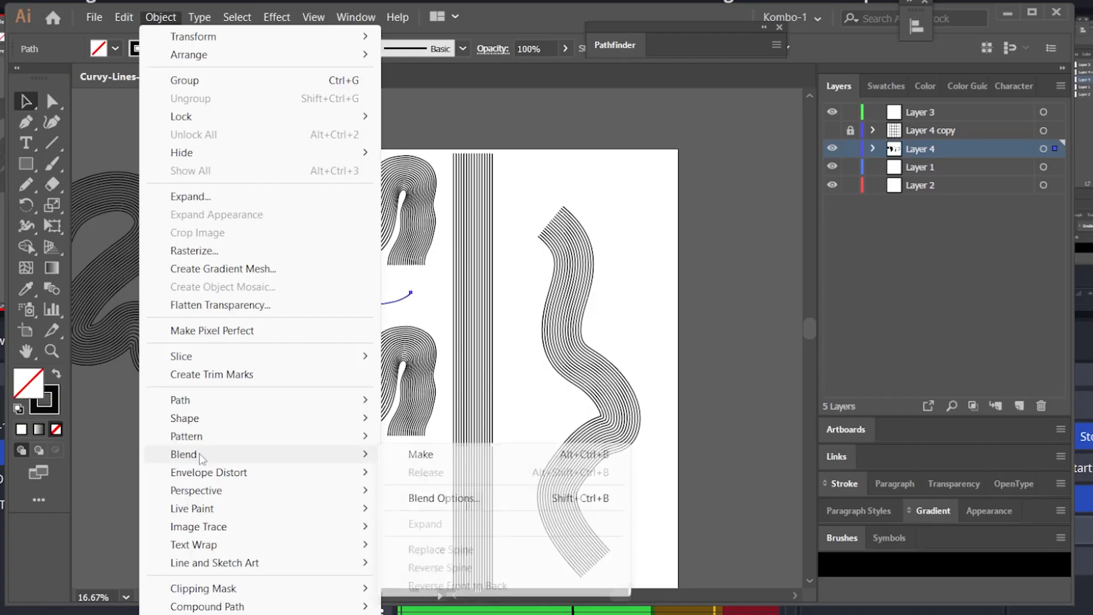
click(462, 455)
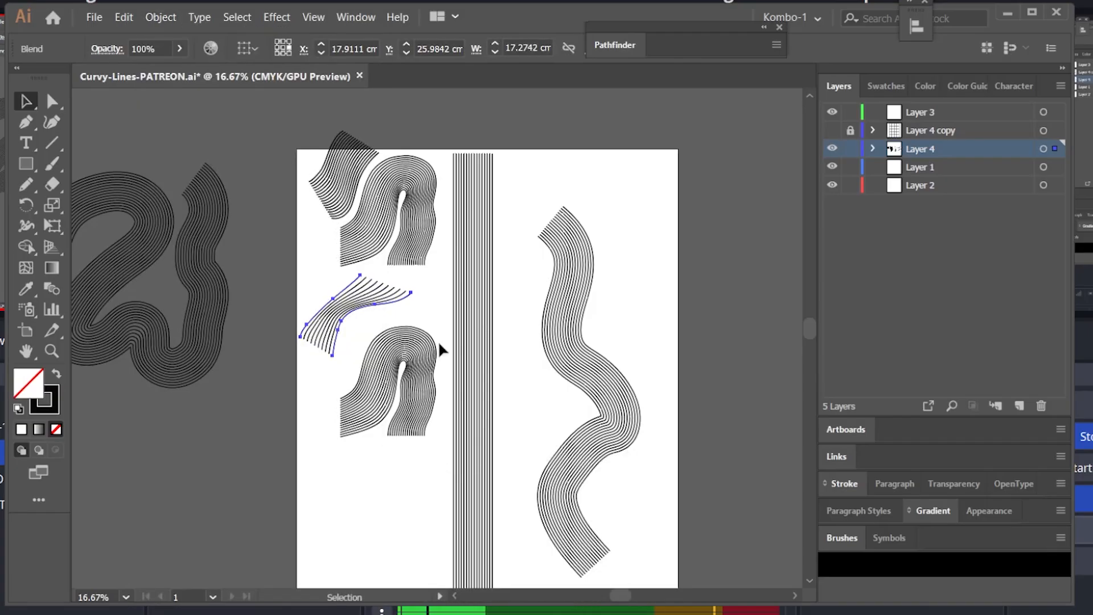
Step: Reopen the Blend Options and confirm the Specified Steps setting
key(a)
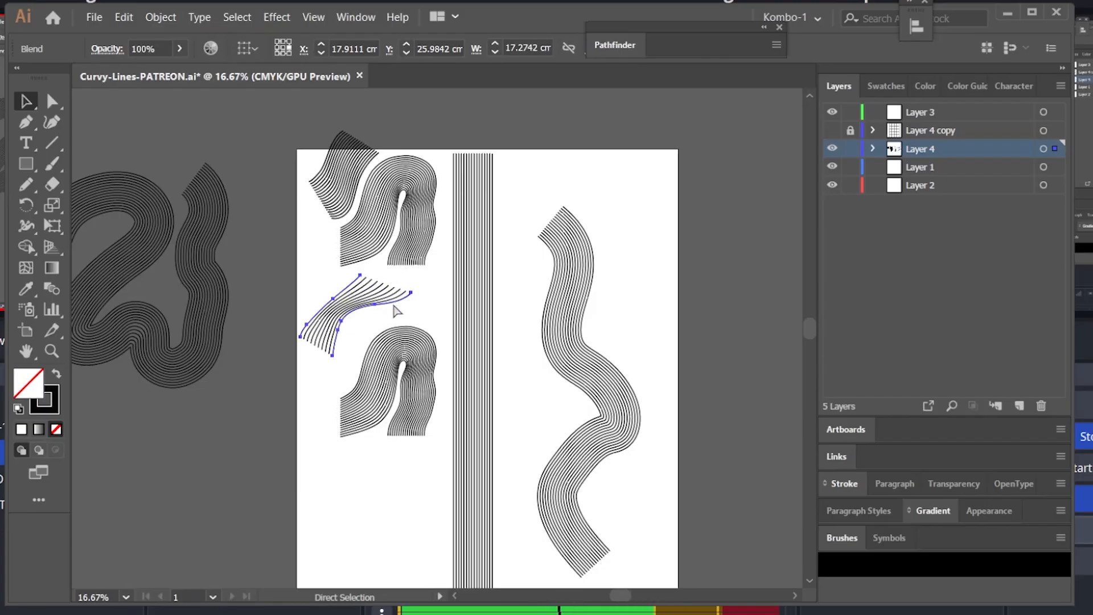
key(ctrl+shift+b)
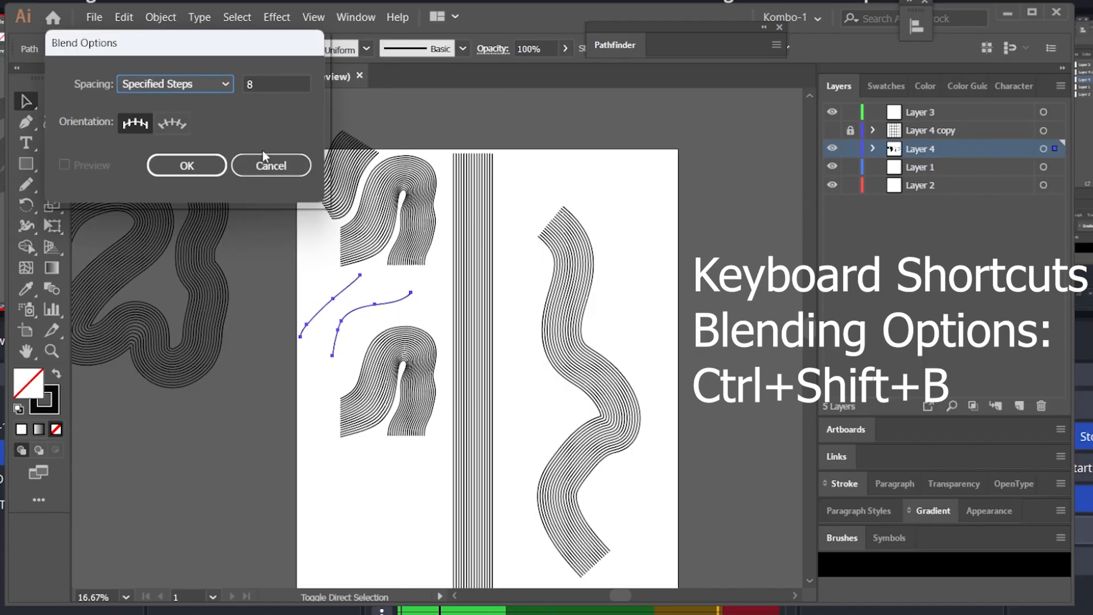
click(187, 164)
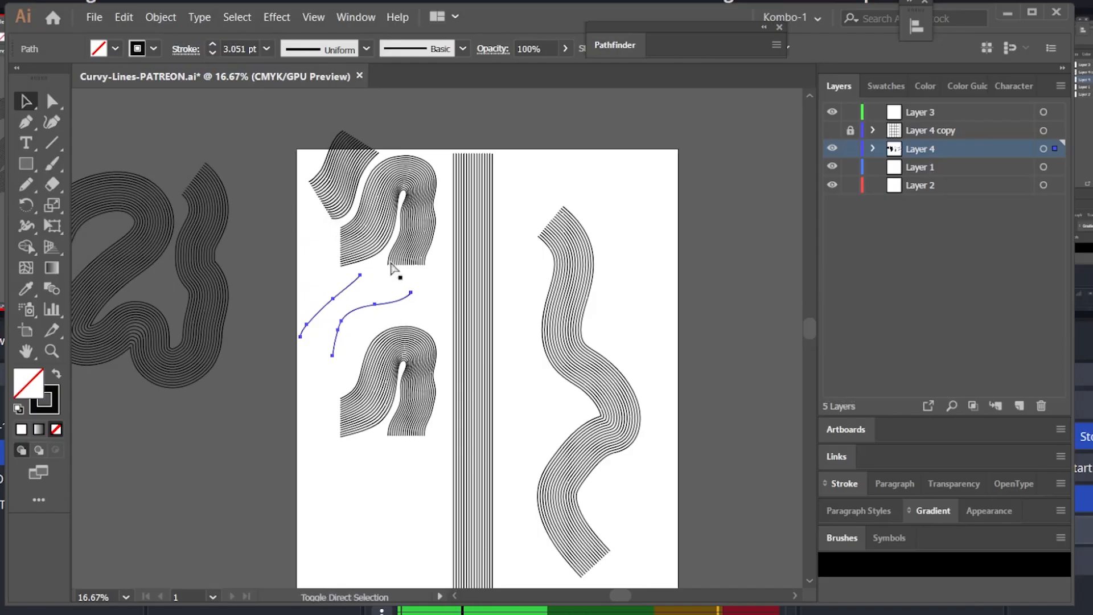
Step: Confirm the blend options and blend the two pencil paths
key(ctrl+shift+b)
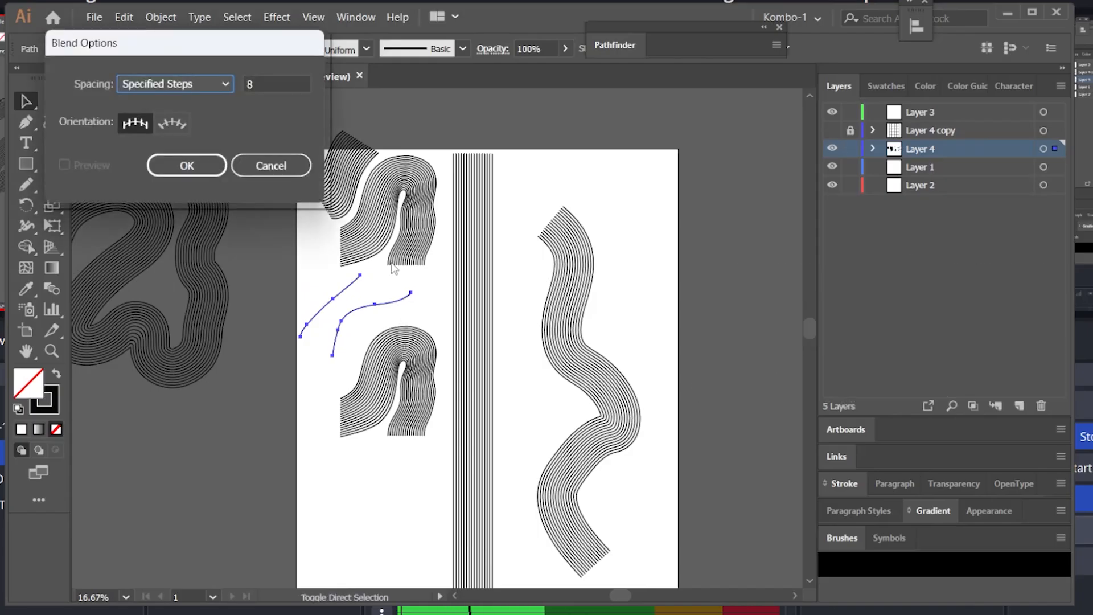
click(186, 165)
key(ctrl+alt+b)
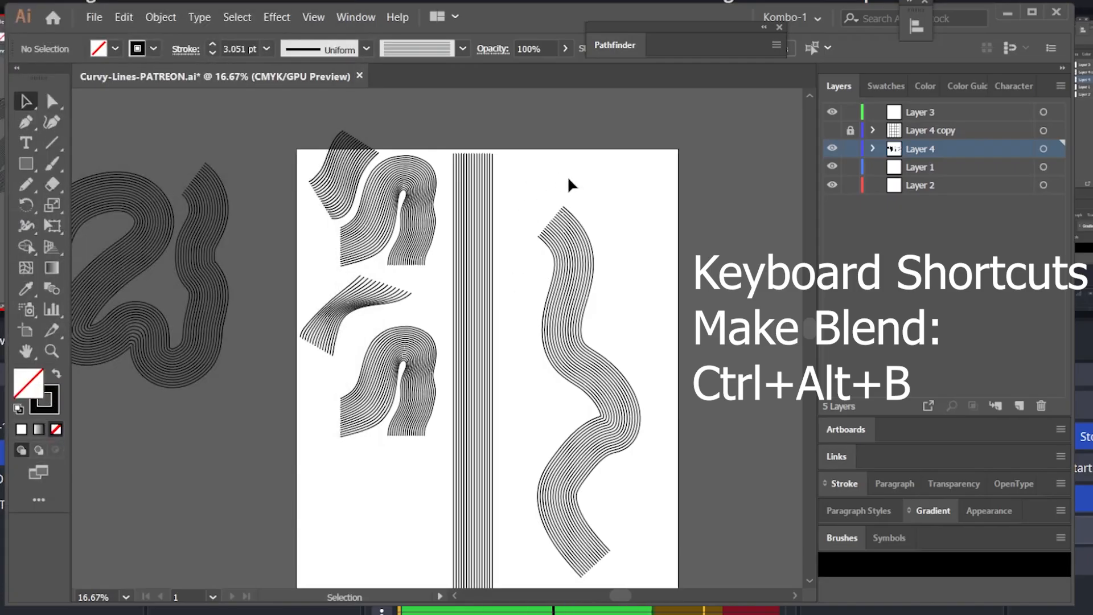
Step: Draw two more pencil curves above the wavy shape, select them and blend them
key(n)
drag(518, 186, 578, 136)
drag(542, 212, 623, 161)
key(v)
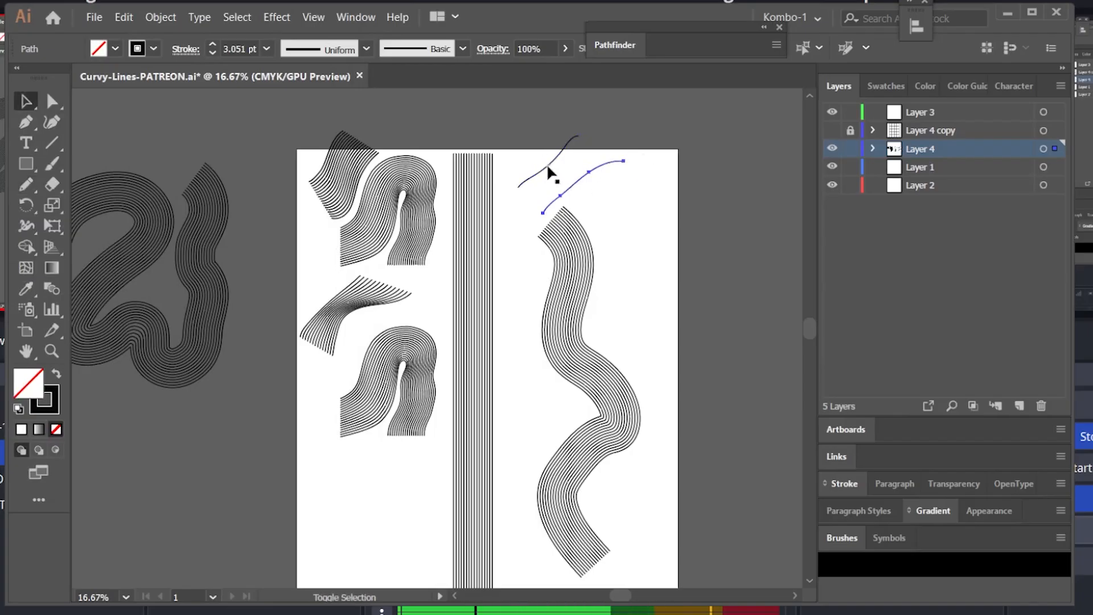
shift+click(547, 163)
key(ctrl+alt+b)
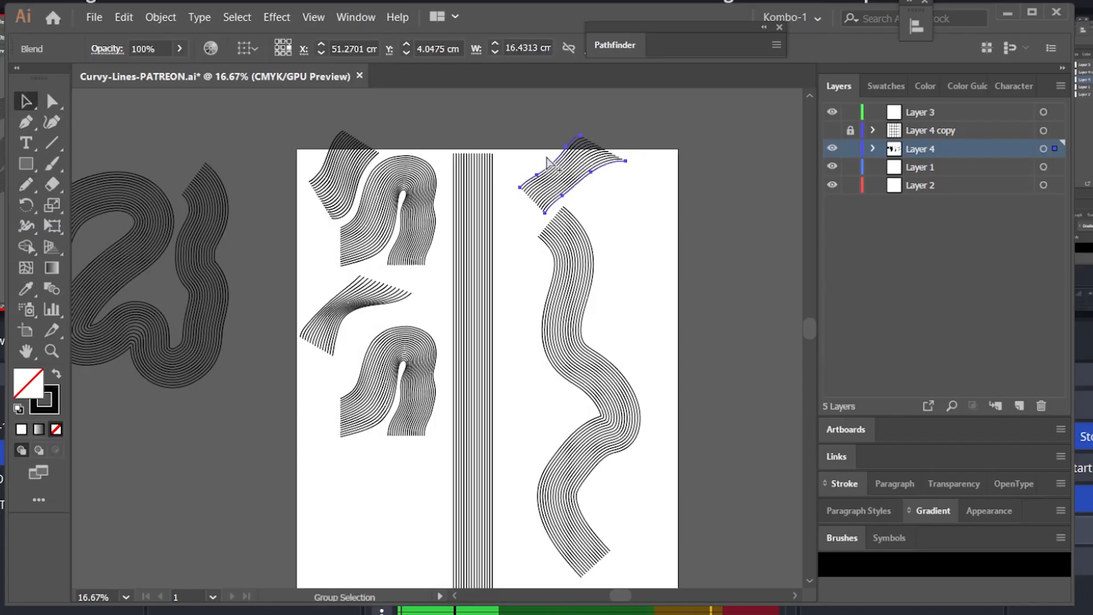
Step: Move the new blend to the lower left of the artboard and delete it
drag(563, 181, 364, 508)
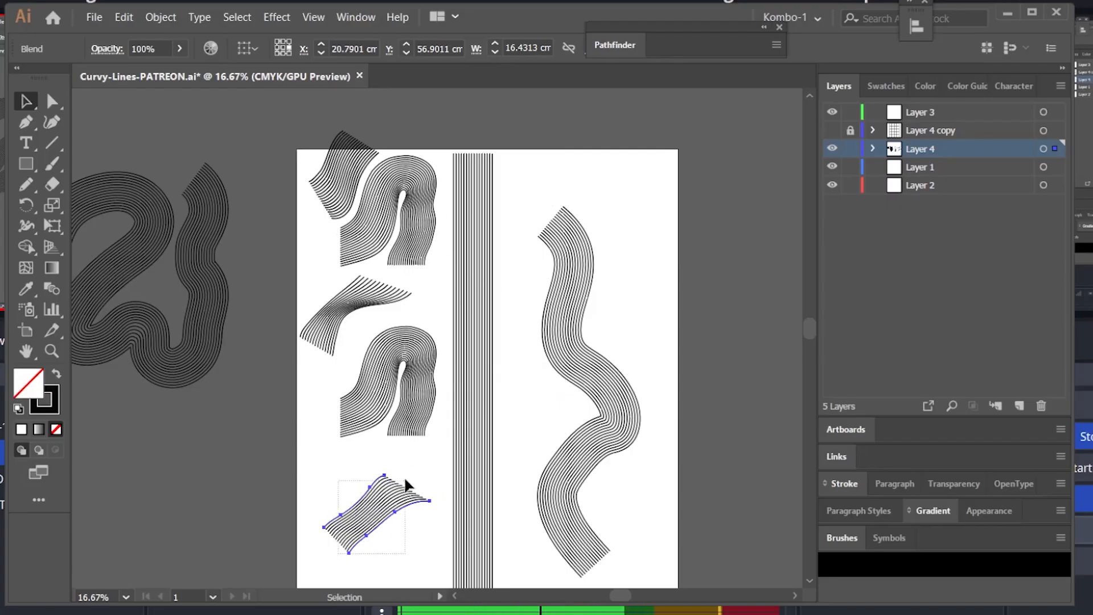
key(Delete)
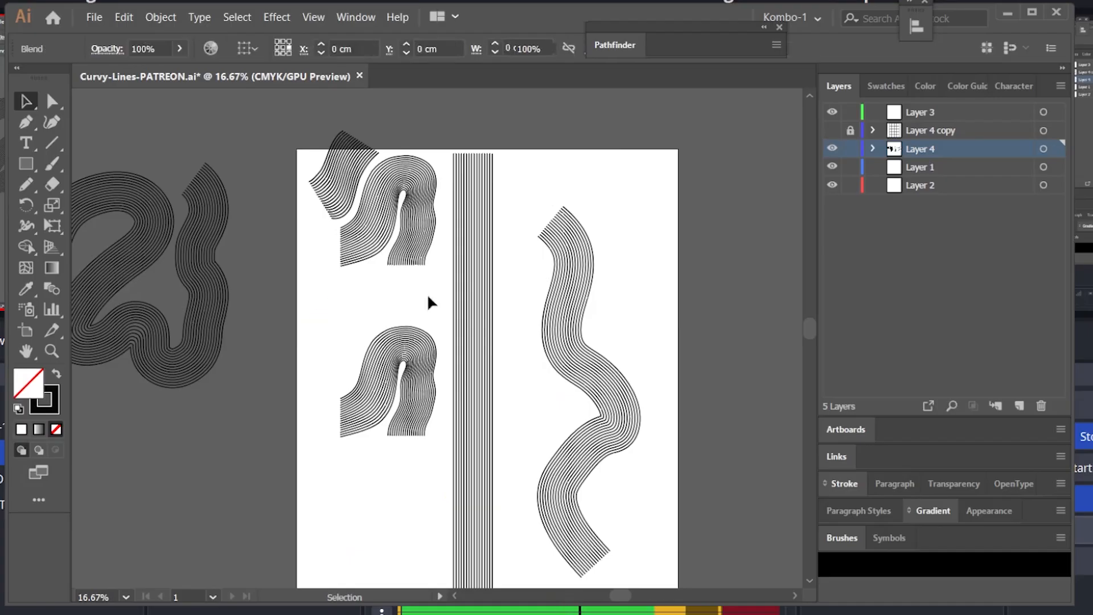
Step: Draw two curved pencil paths near the lower left of the artboard, select both and blend them
key(n)
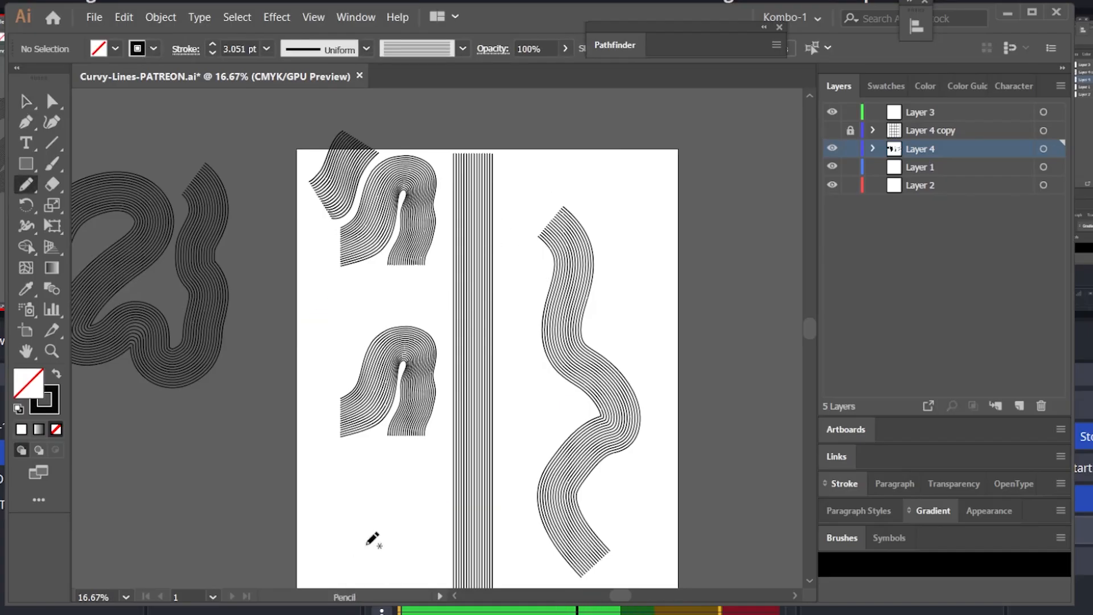
mouse_move(346, 573)
mouse_down()
mouse_move(346, 527)
mouse_move(365, 455)
mouse_up()
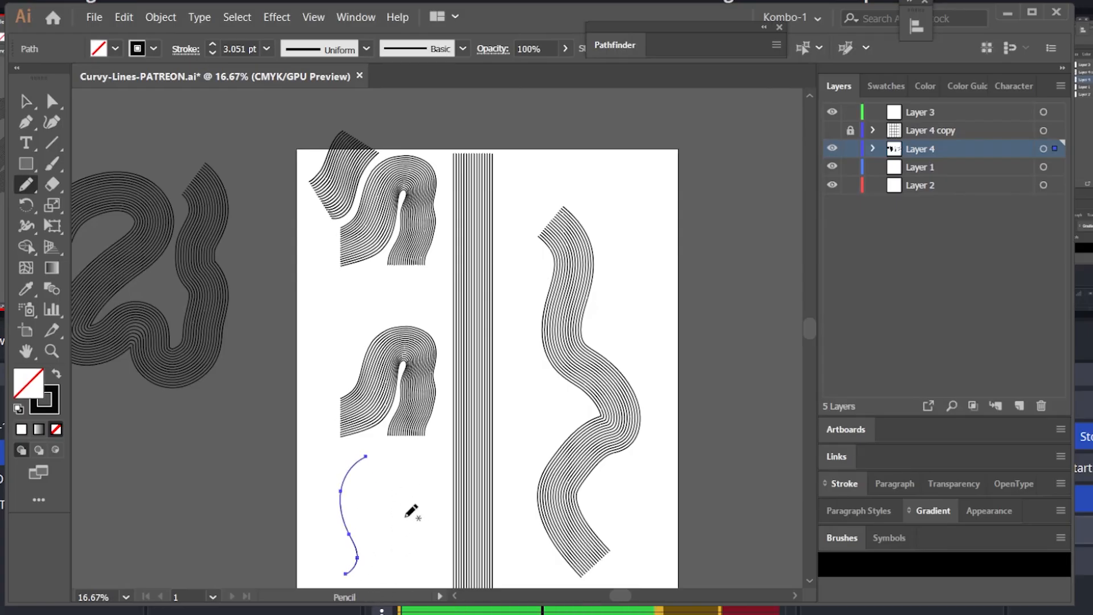
key(h)
mouse_move(421, 517)
mouse_down()
mouse_move(417, 500)
mouse_move(451, 456)
mouse_up()
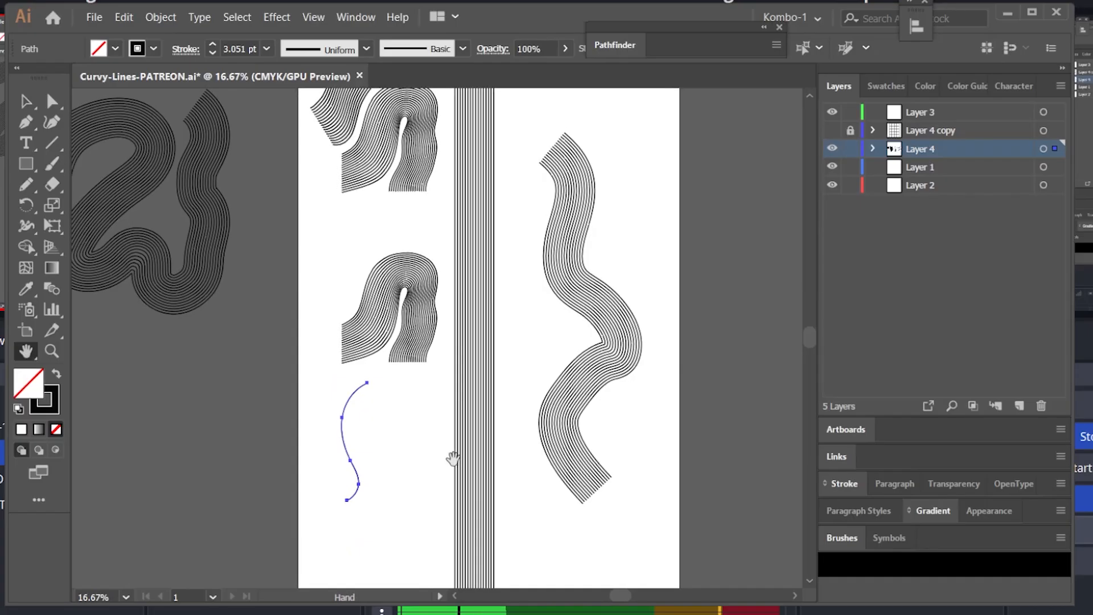
key(n)
mouse_move(371, 537)
mouse_down()
mouse_move(387, 506)
mouse_move(391, 458)
mouse_move(378, 426)
mouse_move(391, 400)
mouse_up()
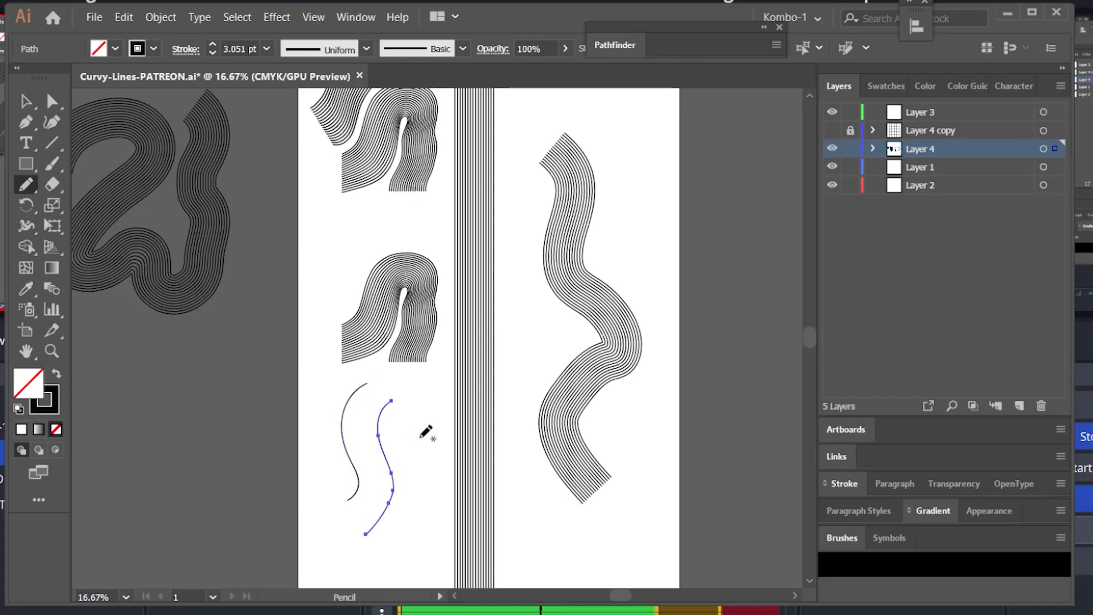
key(v)
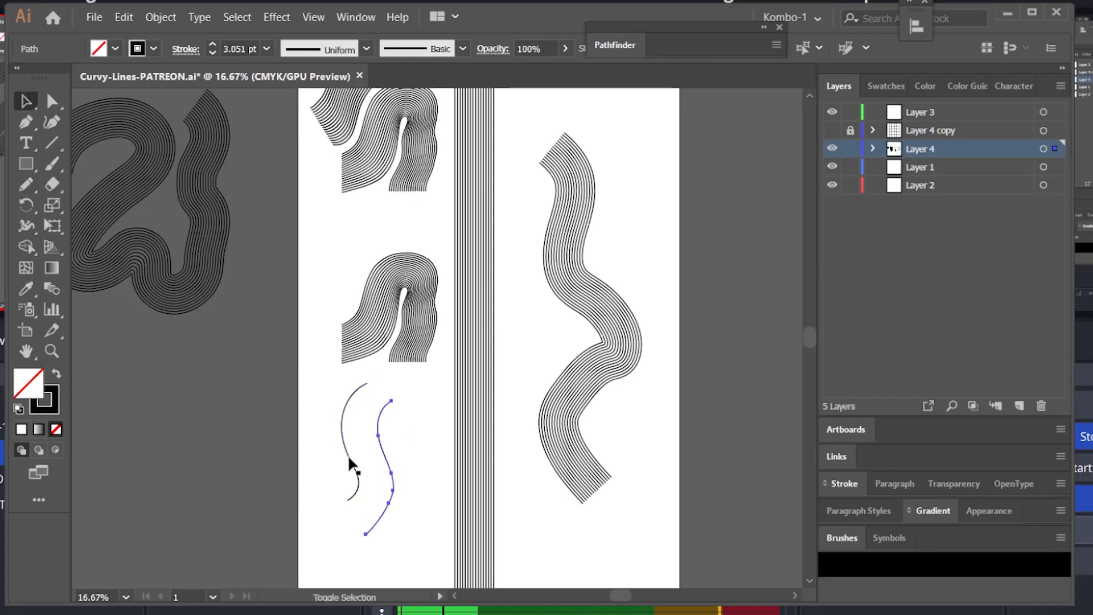
shift+click(349, 459)
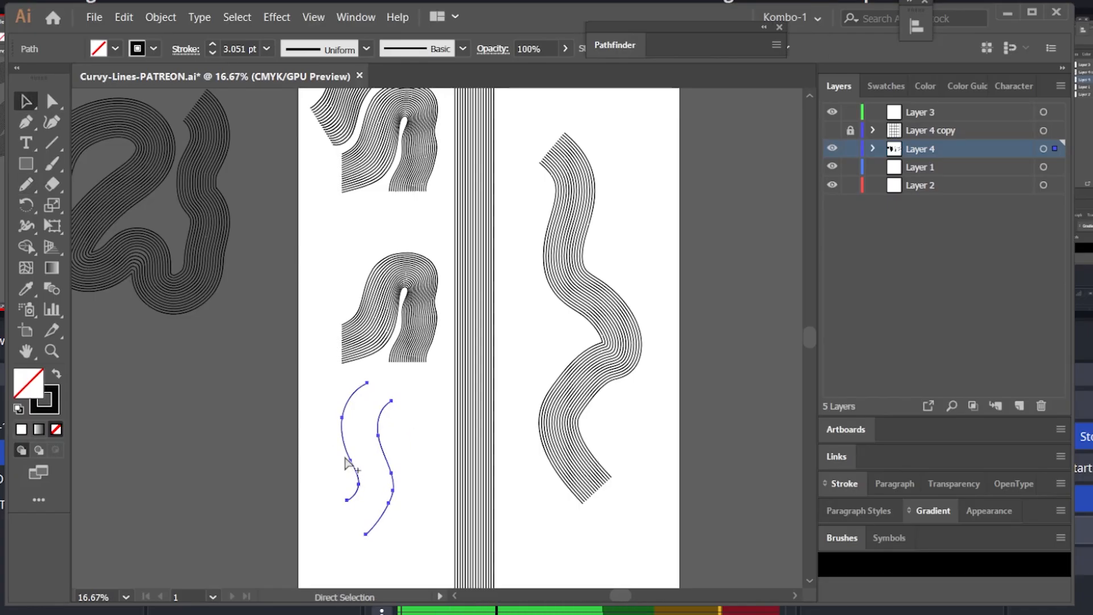
key(ctrl+alt+b)
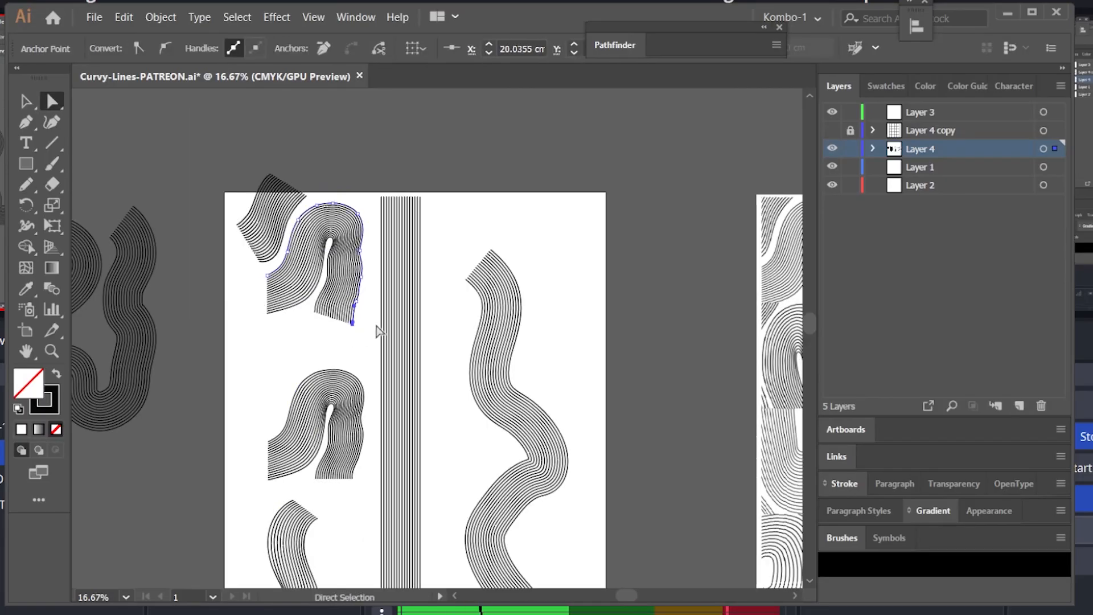
Step: Move the large wavy blend off the artboard to the left
key(v)
click(433, 215)
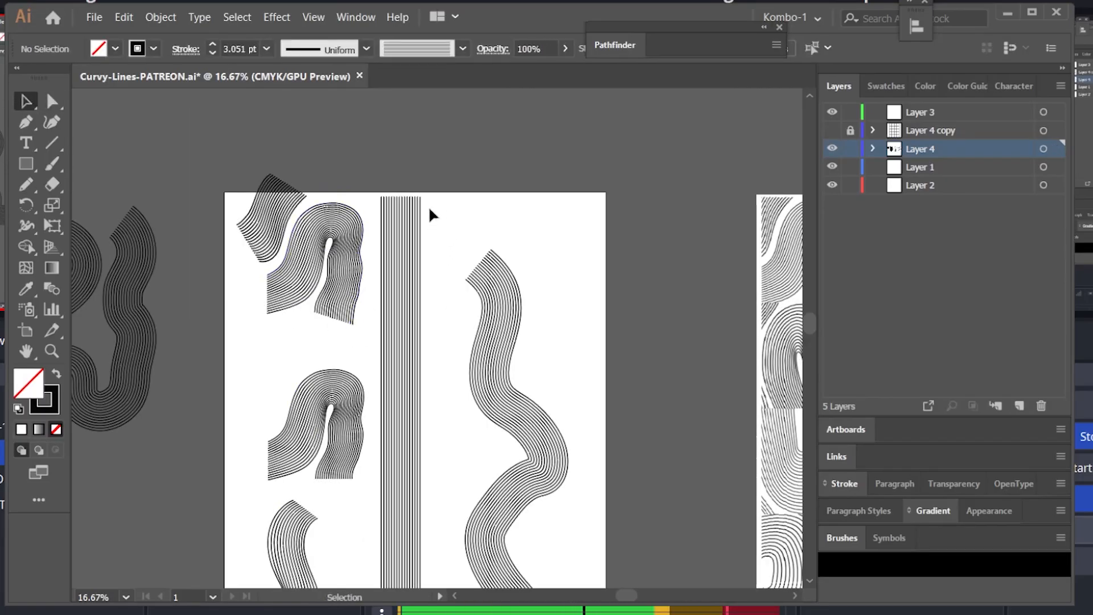
key(b)
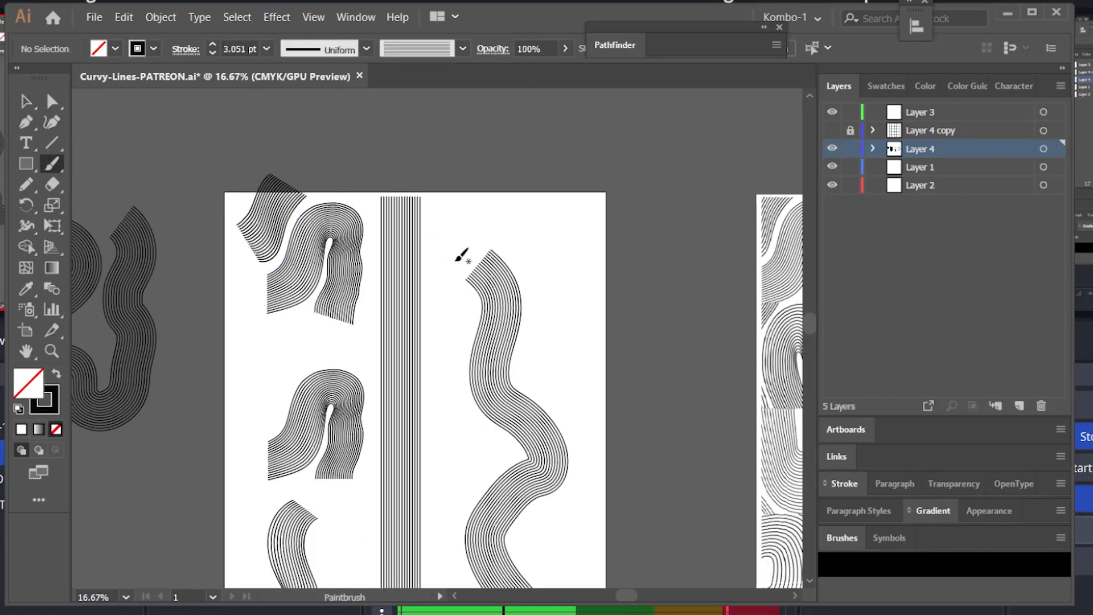
key(v)
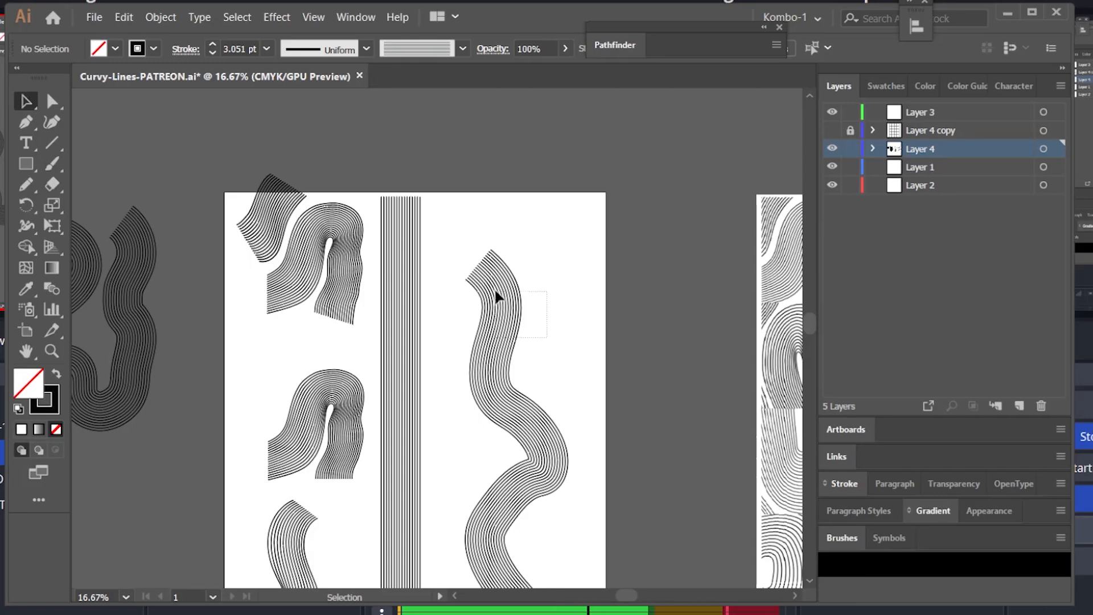
click(495, 360)
mouse_move(490, 366)
mouse_down()
mouse_move(226, 438)
mouse_move(153, 418)
mouse_up()
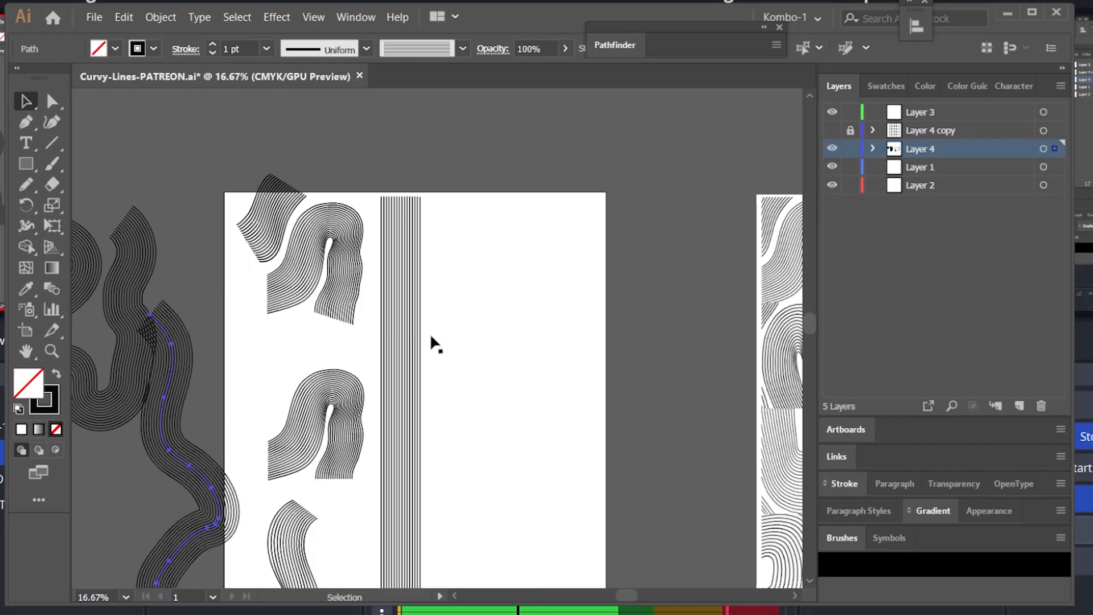
Step: Create a wider set of vertical parallel lines to the right of the existing vertical lines
click(419, 277)
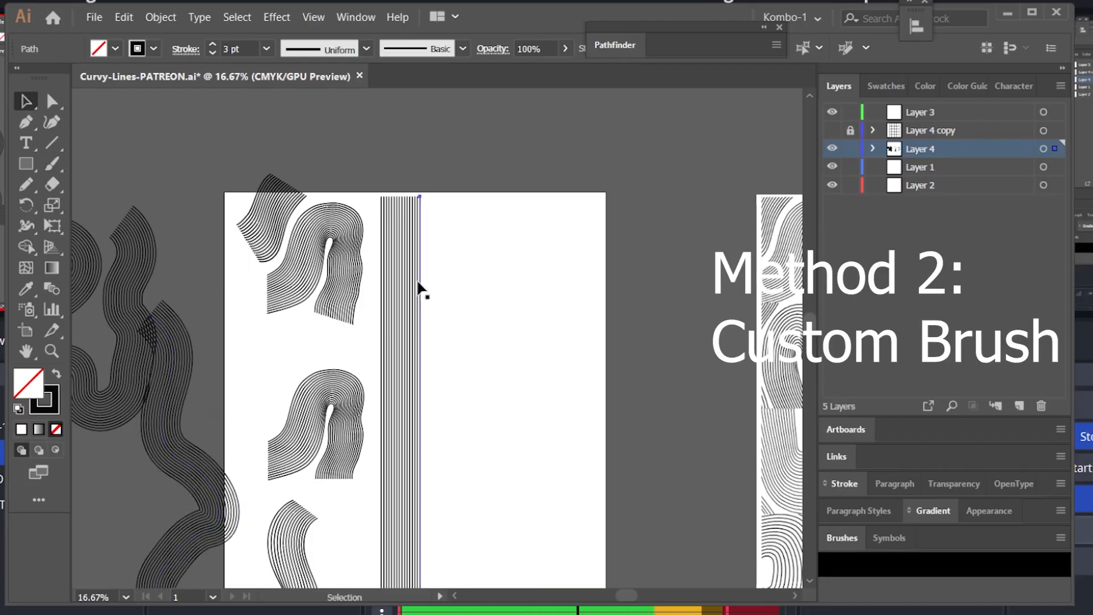
drag(420, 297, 497, 301)
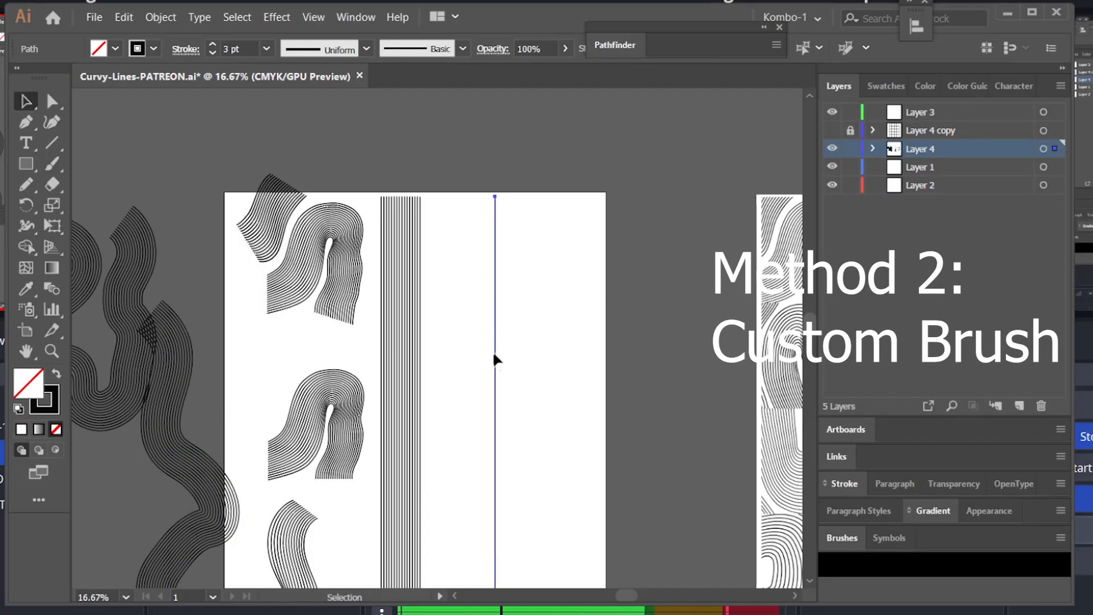
mouse_move(494, 354)
mouse_down()
mouse_move(505, 354)
mouse_move(494, 354)
mouse_up()
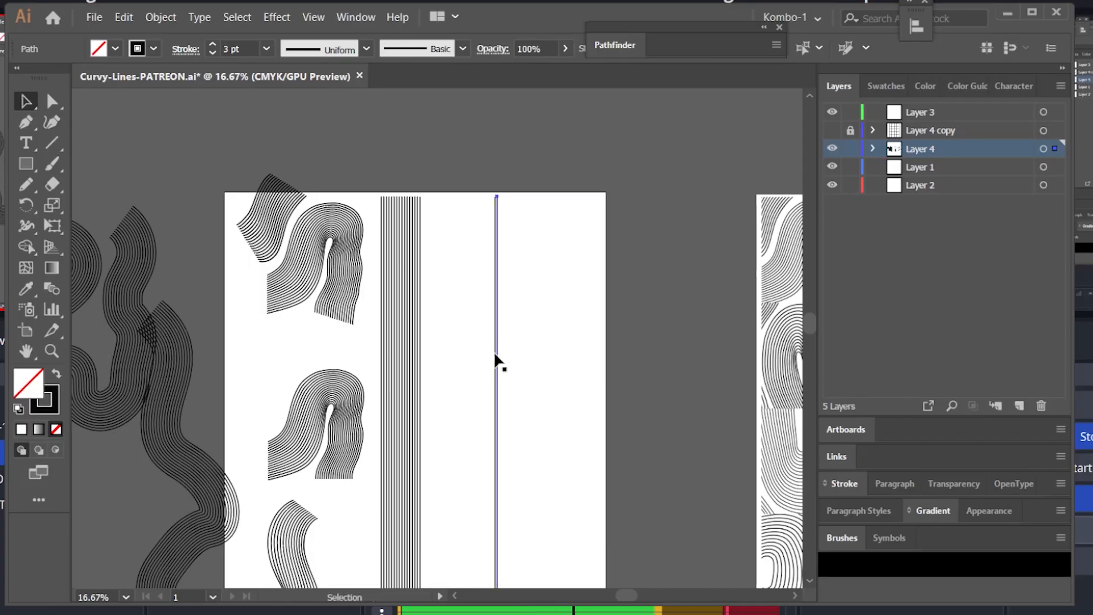
shift+click(494, 360)
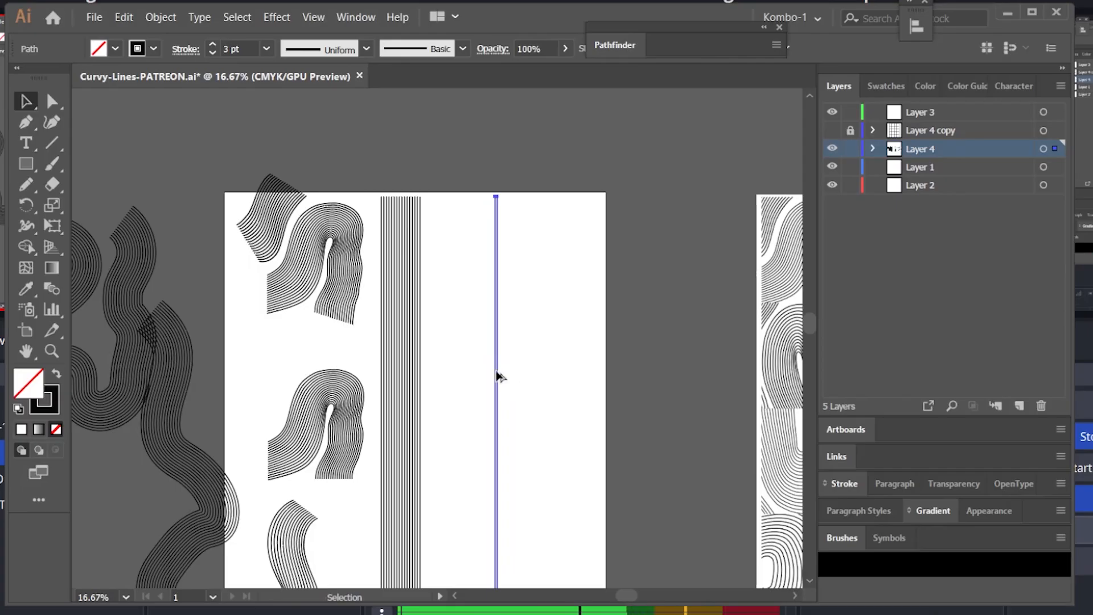
drag(495, 370, 508, 370)
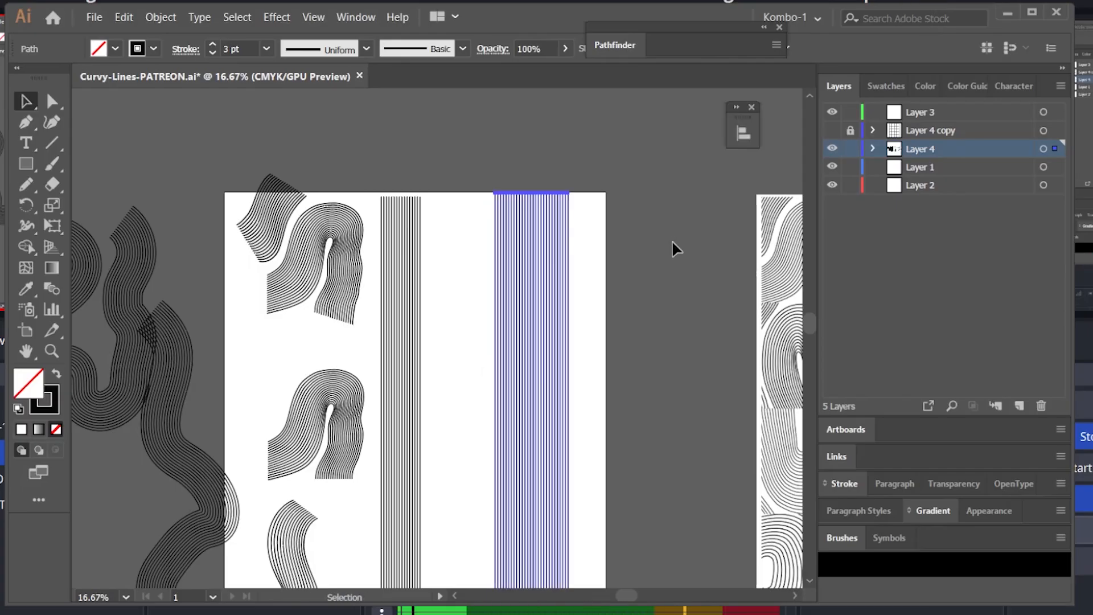
click(671, 244)
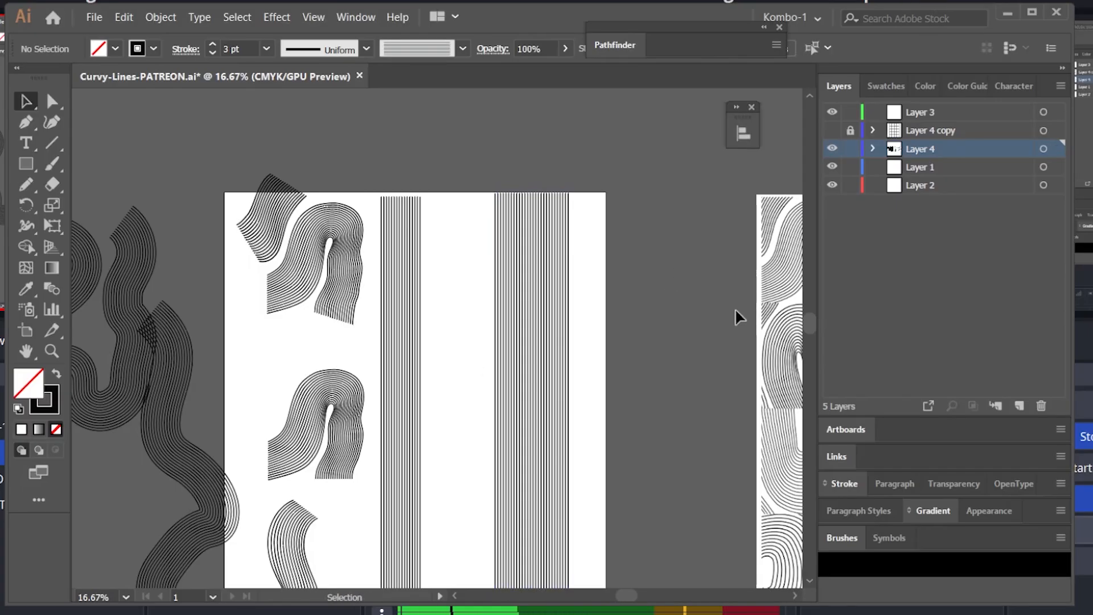
Step: Select the new set of vertical lines and create a new Art Brush from them
drag(673, 366, 654, 300)
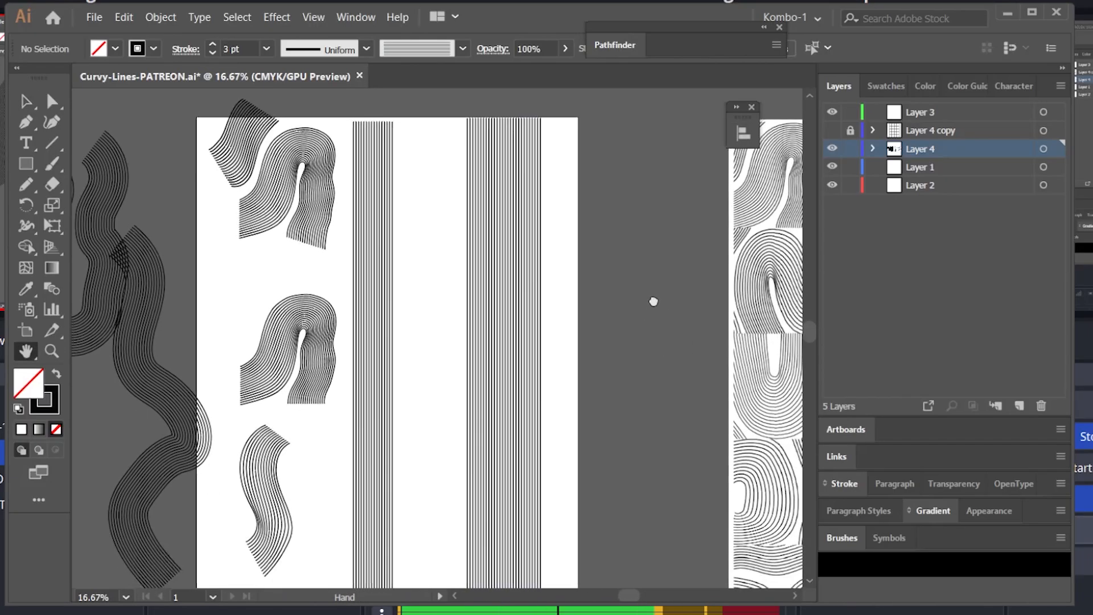
drag(446, 360, 437, 362)
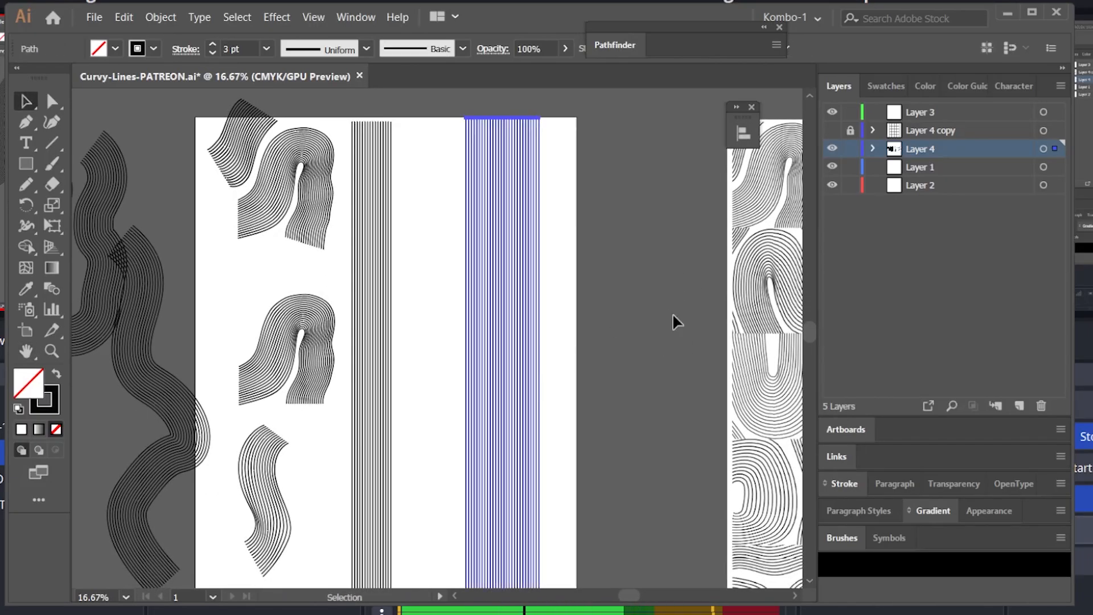
mouse_move(845, 537)
mouse_down()
mouse_move(633, 192)
mouse_move(609, 126)
mouse_move(640, 149)
mouse_up()
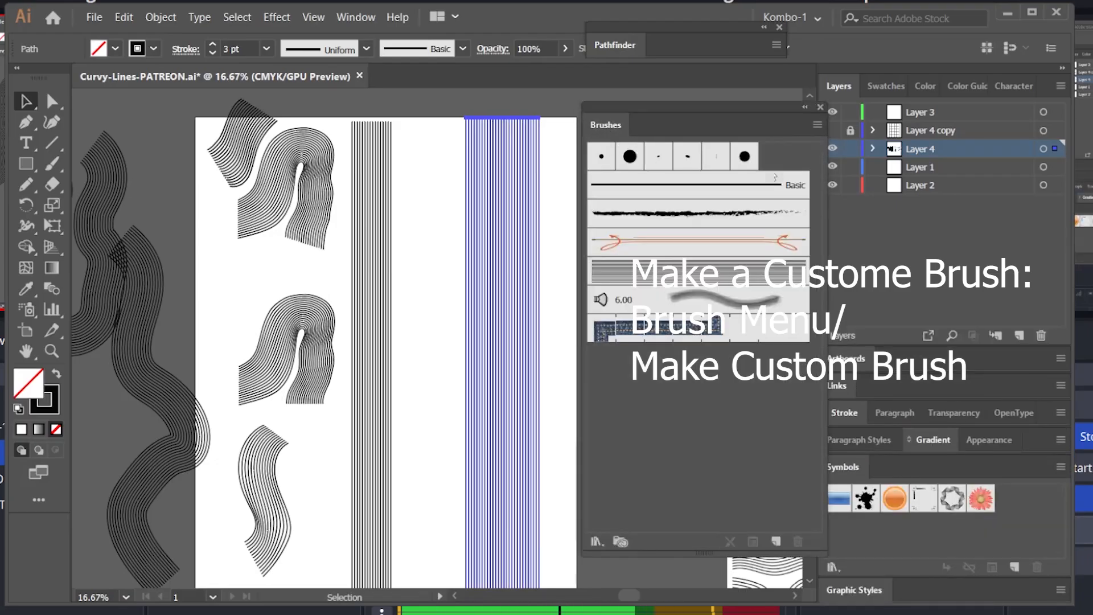
click(817, 125)
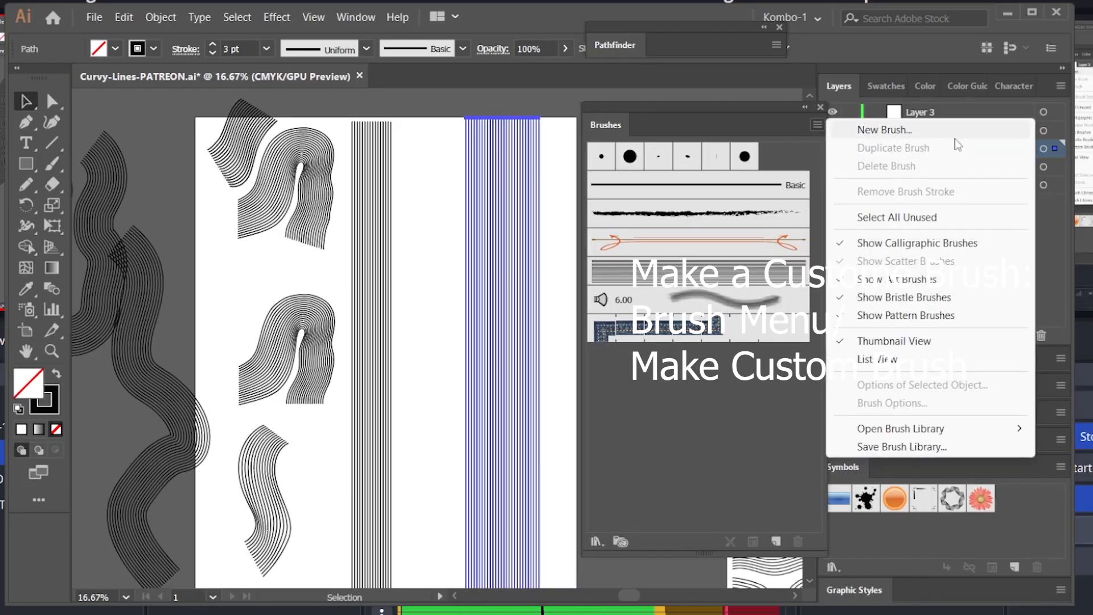
click(885, 130)
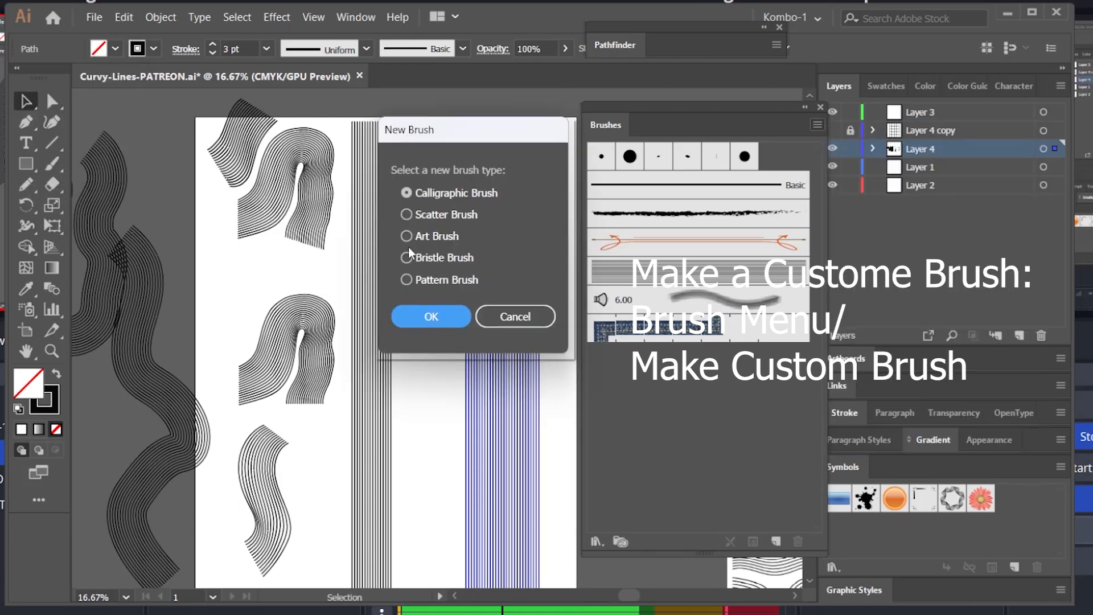
click(407, 236)
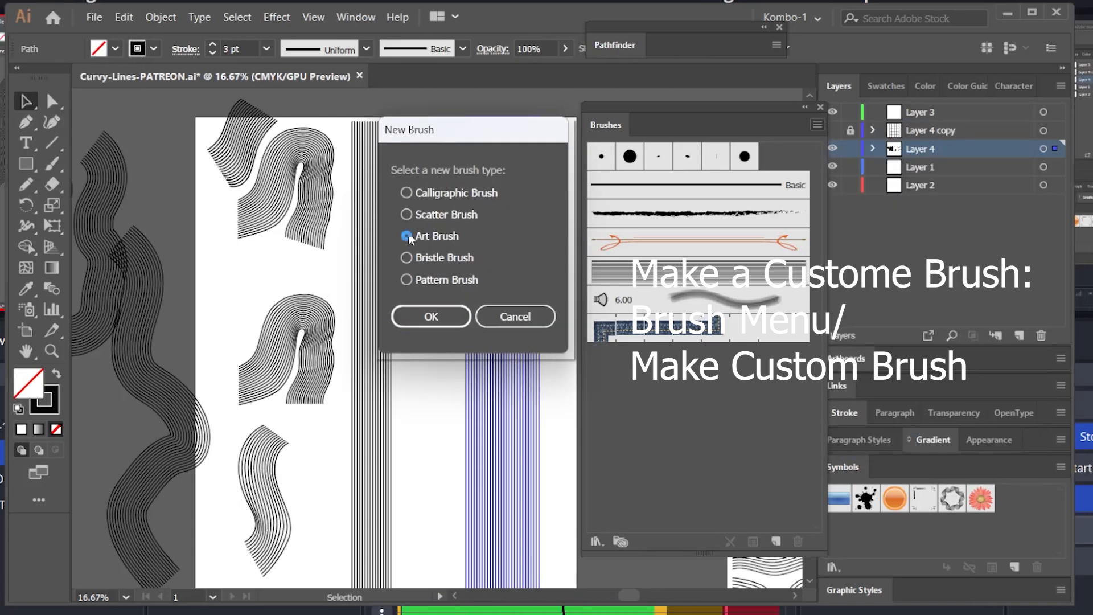
click(432, 316)
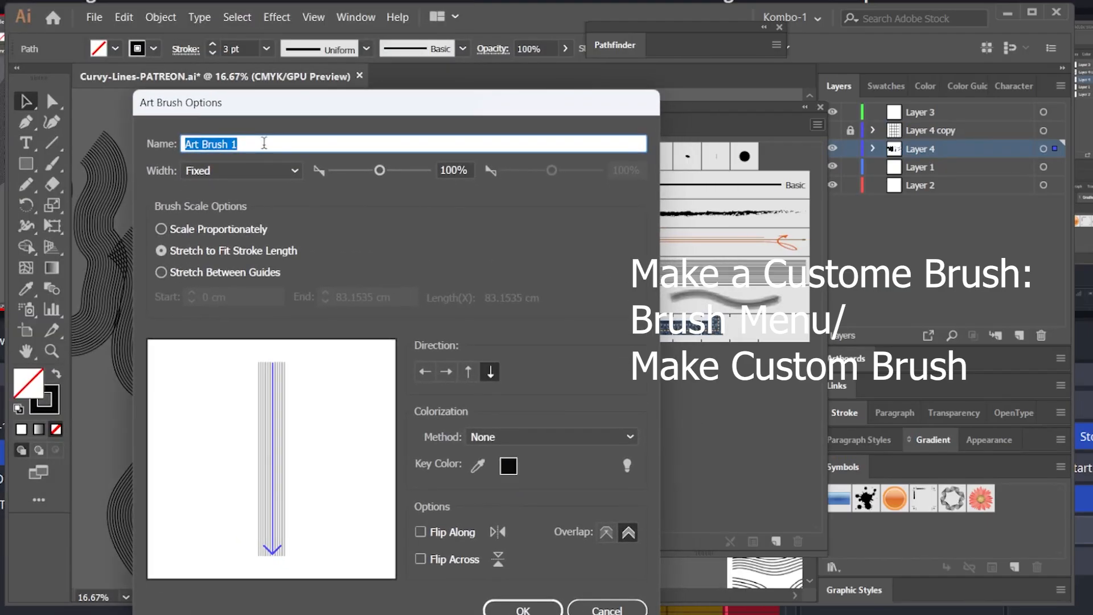
Step: Name the brush STRIPEY-LINES, set colorization to Tints, choose Scale Proportionately and confirm
text(STRIPEY-LINES)
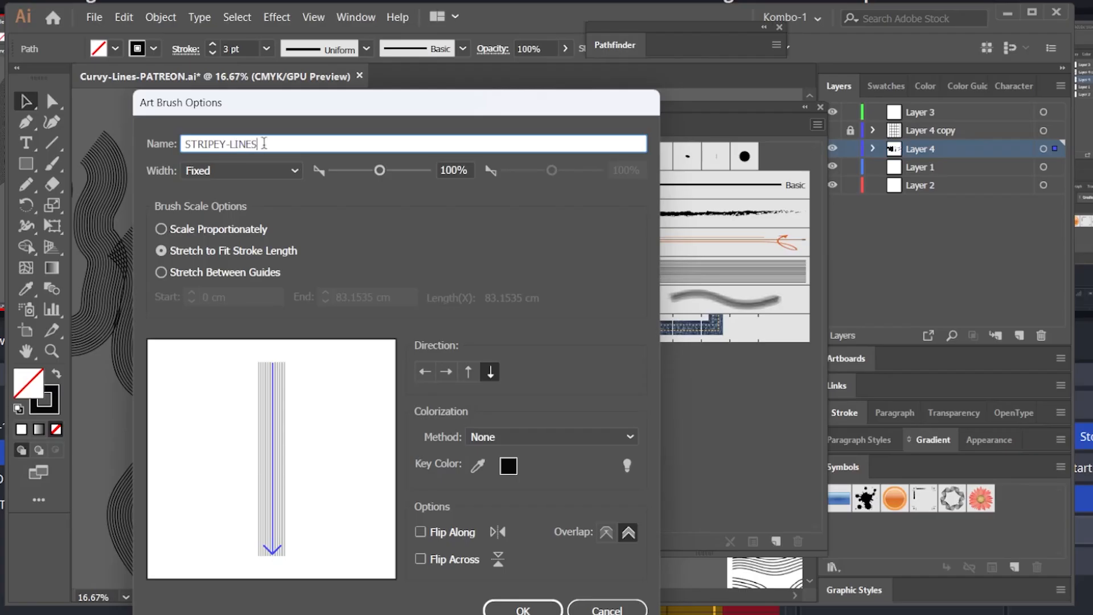
click(618, 438)
click(506, 474)
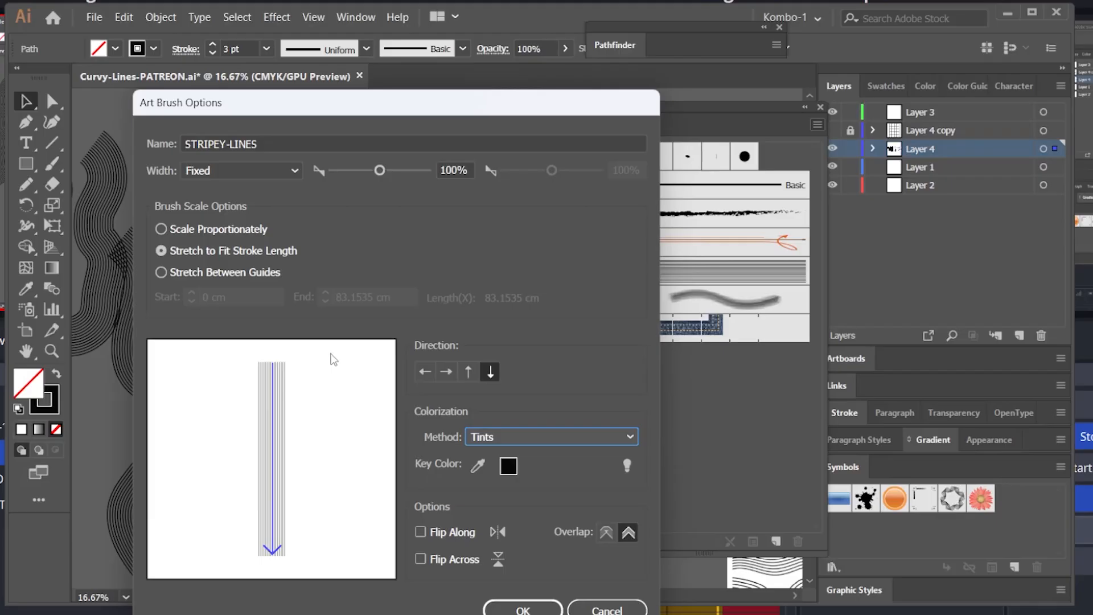
click(161, 230)
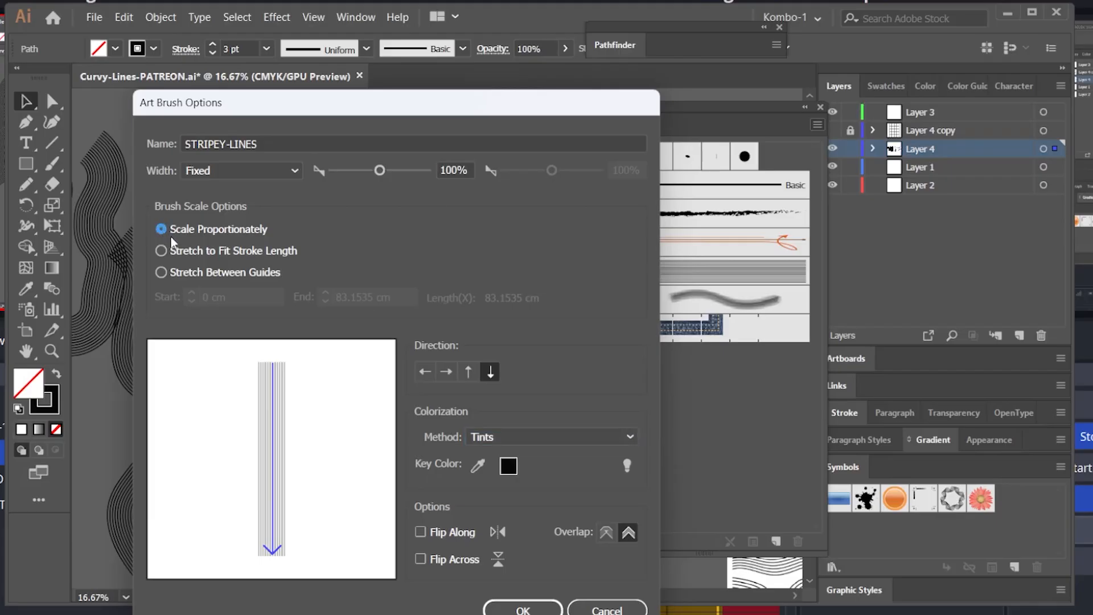
click(522, 609)
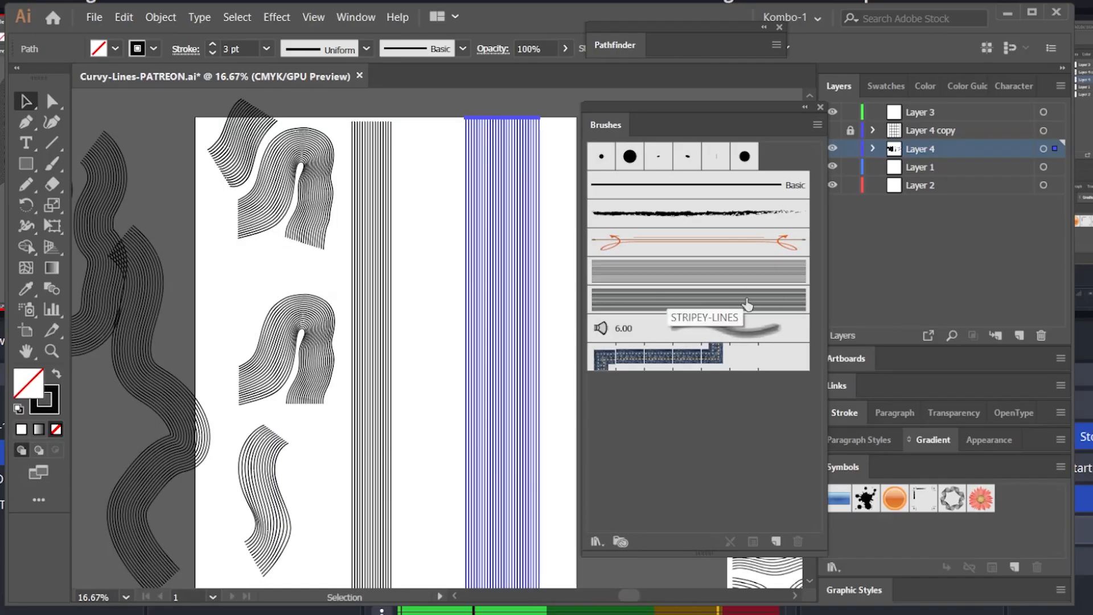
Step: Draw a long wavy vertical pencil path beside the lines and apply the STRIPEY-LINES brush to it
key(space)
drag(534, 300, 280, 273)
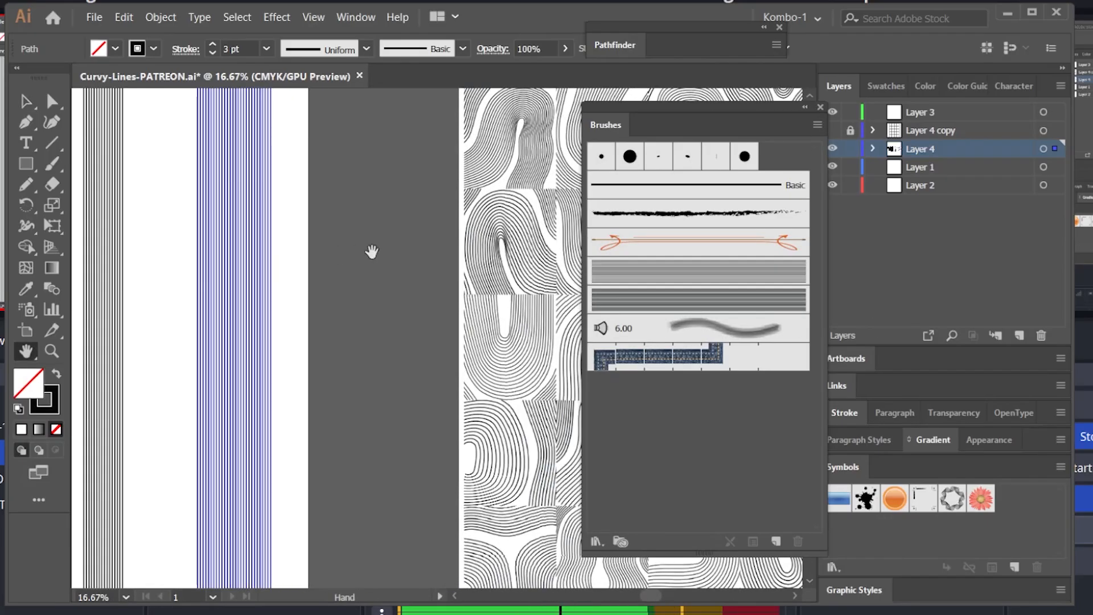
key(n)
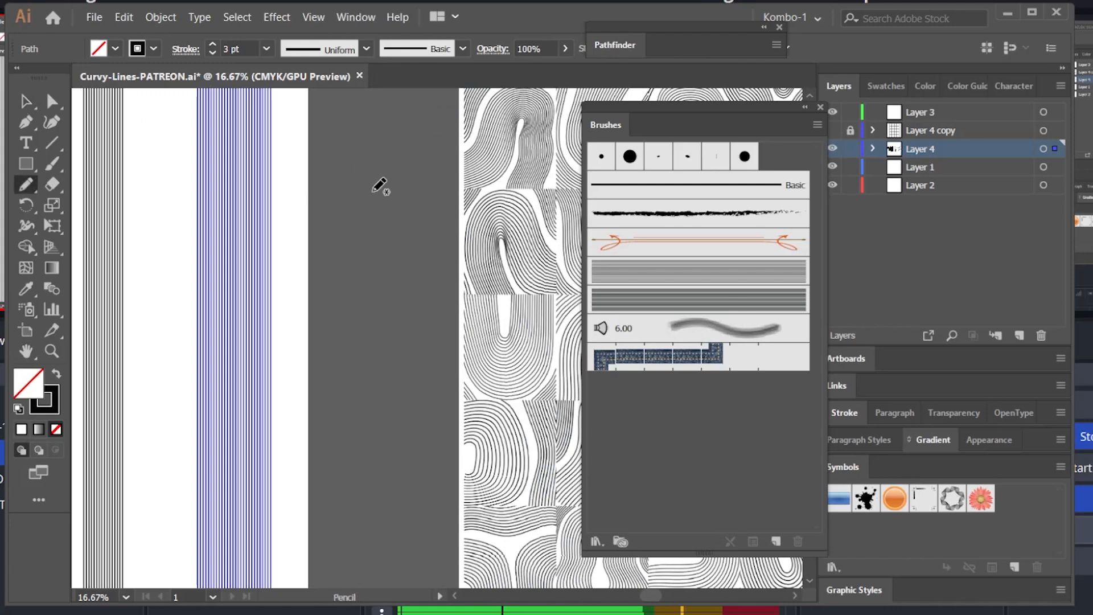
mouse_move(337, 107)
mouse_down()
mouse_move(379, 139)
mouse_move(367, 286)
mouse_move(404, 378)
mouse_move(357, 524)
mouse_up()
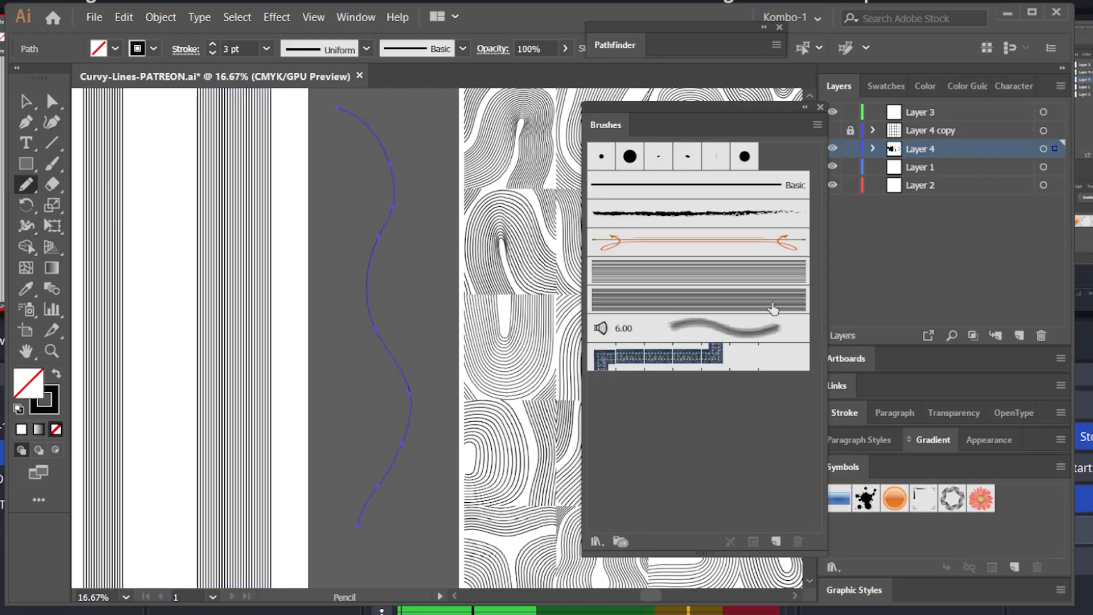
click(708, 300)
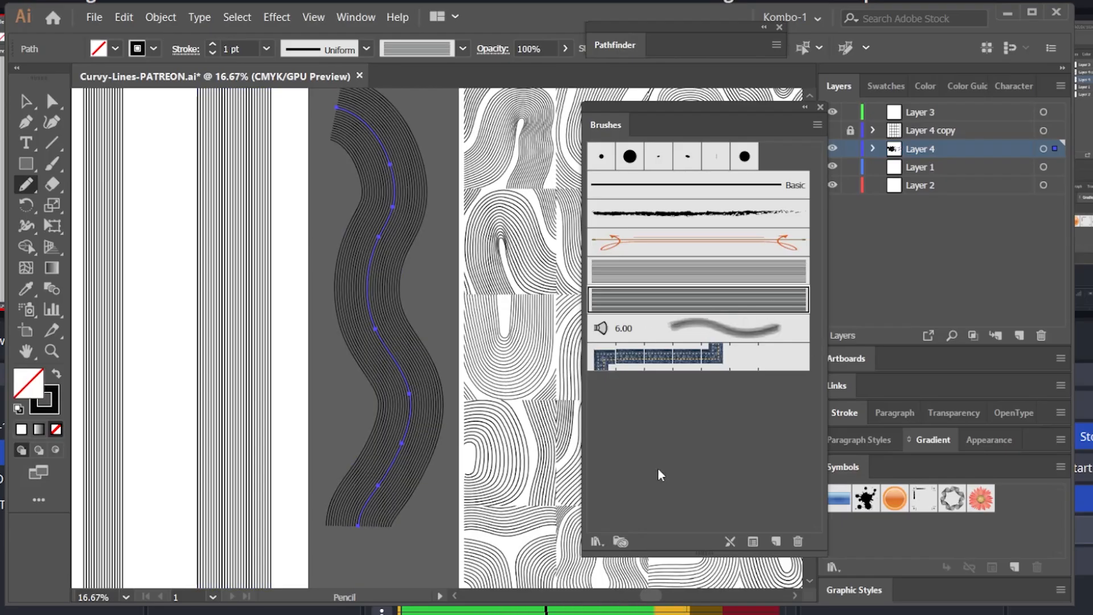
key(v)
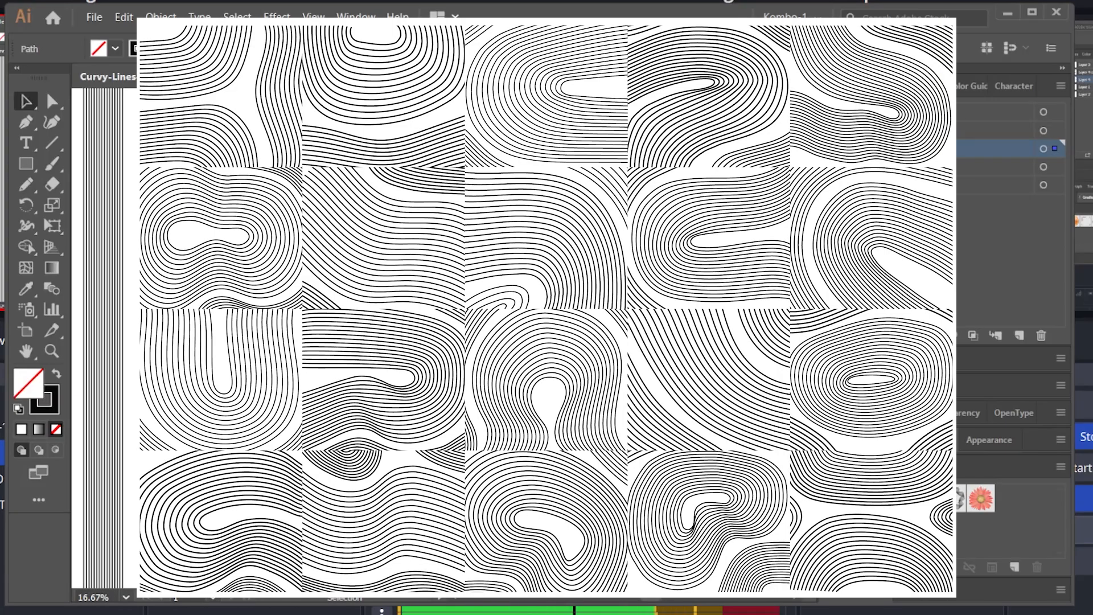
key(space)
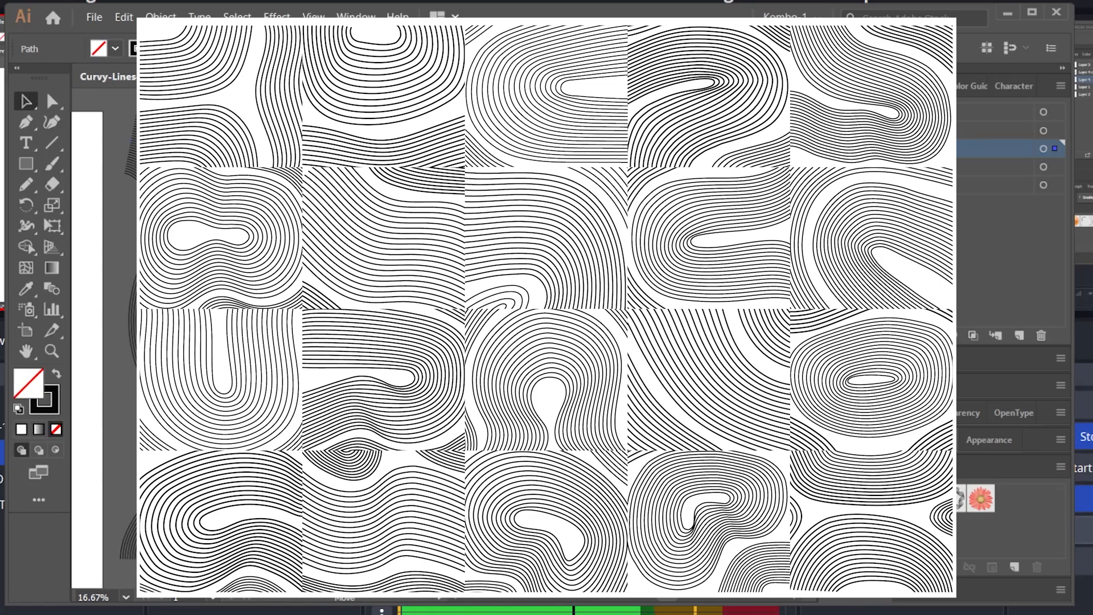
key(space)
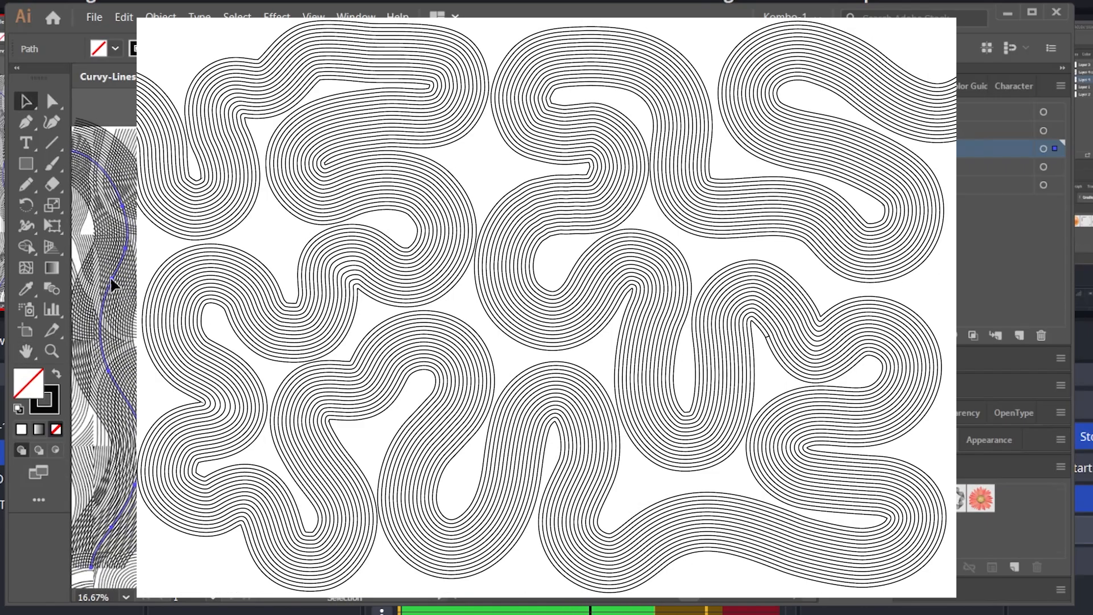
drag(111, 279, 228, 279)
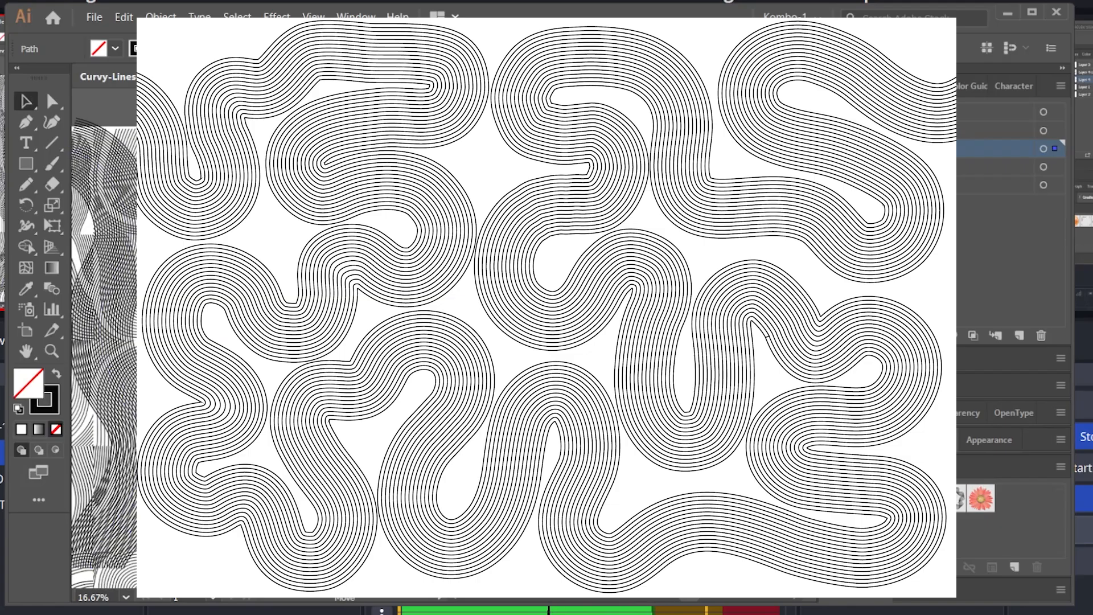
key(space)
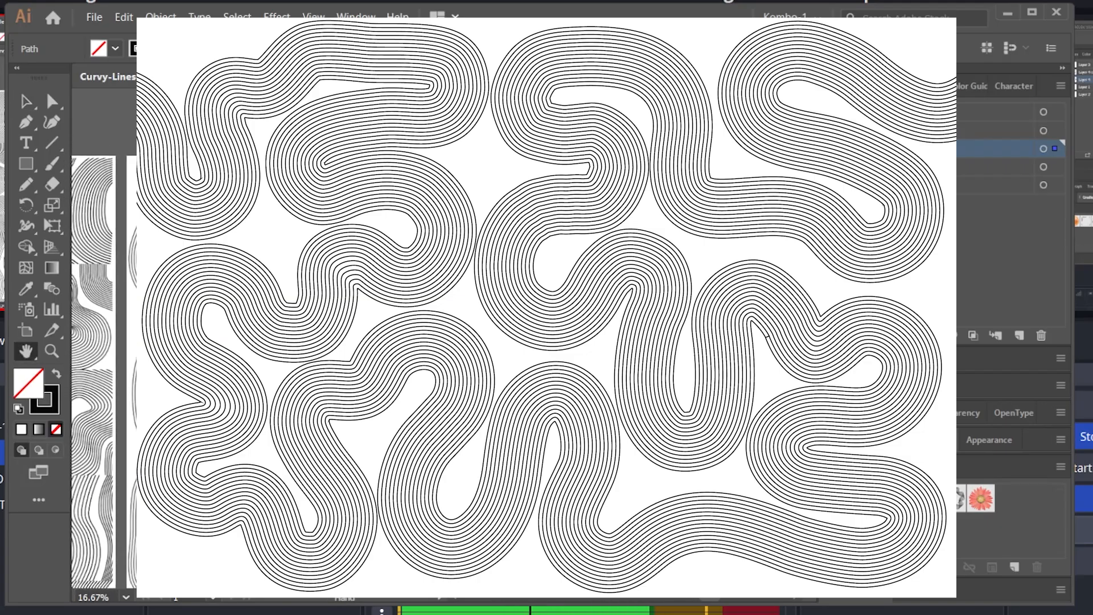
drag(546, 342, 544, 288)
key(ctrl+shift+a)
click(546, 318)
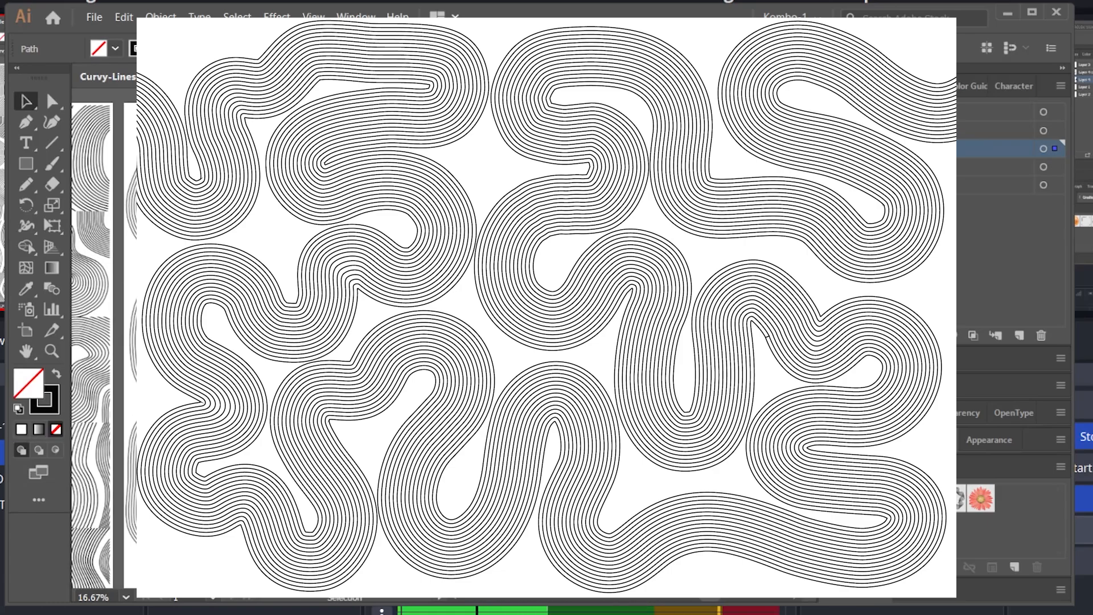
key(space)
drag(626, 307, 387, 335)
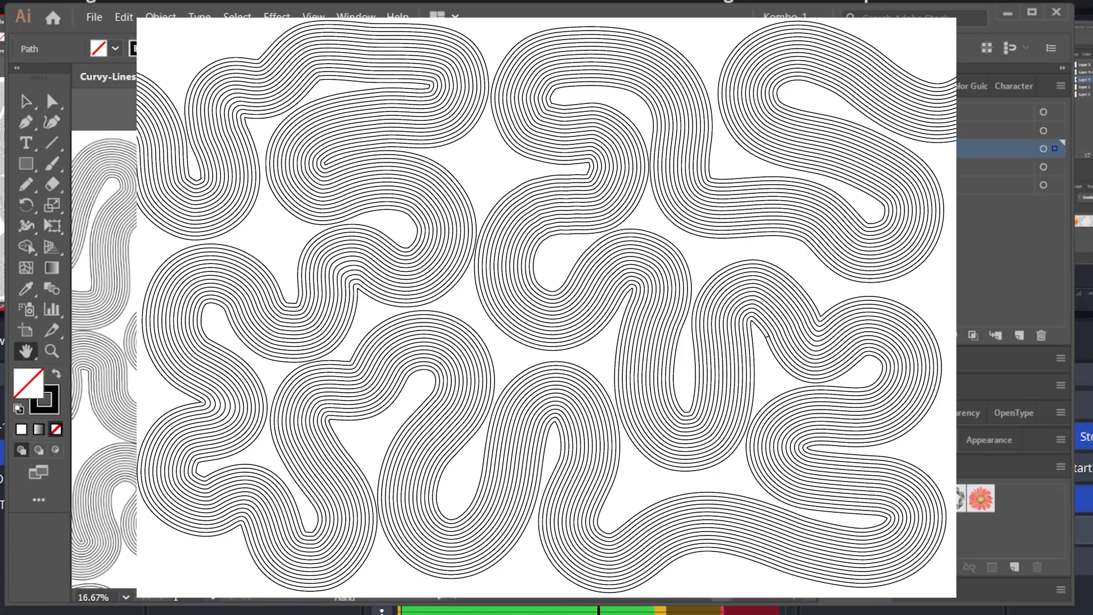